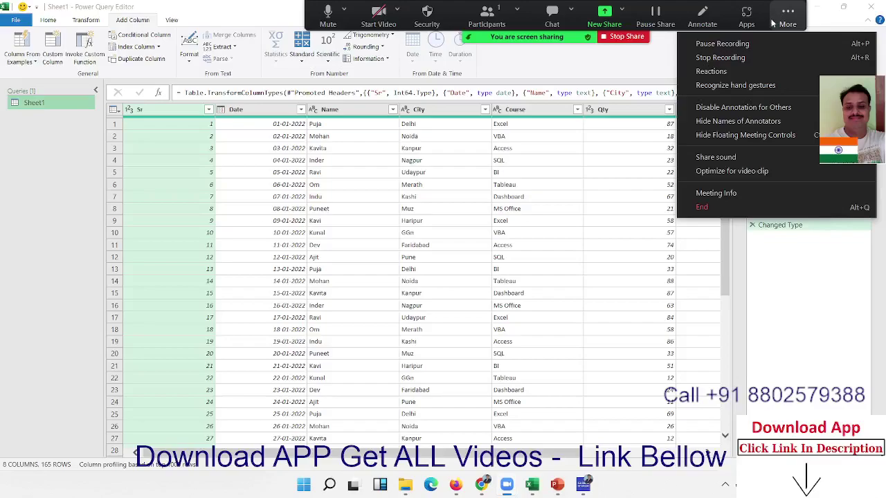
Step: Start a new custom column and name it TS
click(655, 106)
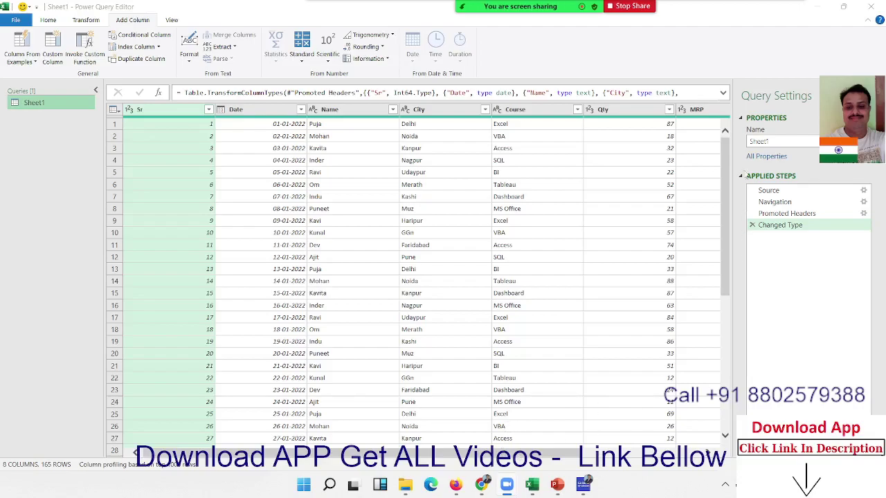
mouse_move(728, 14)
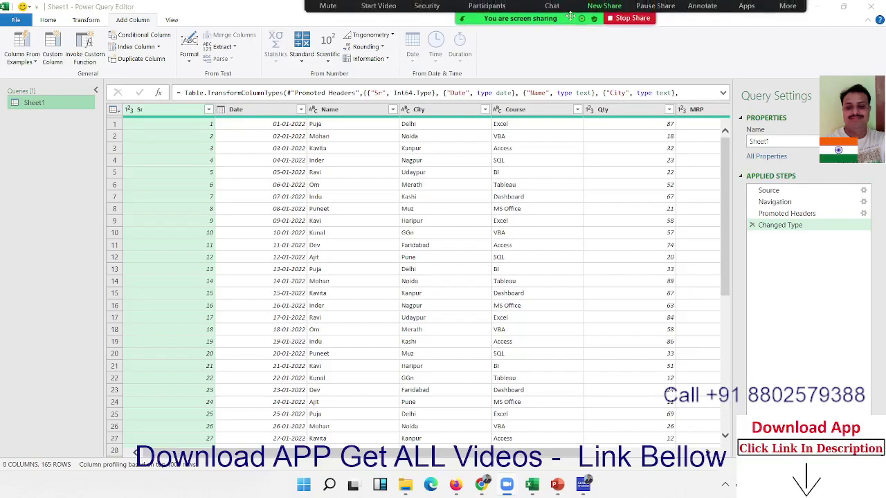
click(787, 14)
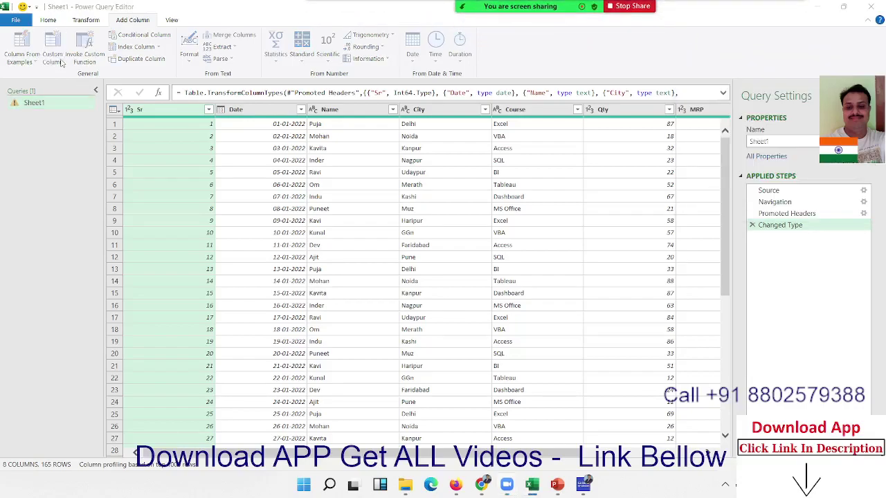
click(61, 63)
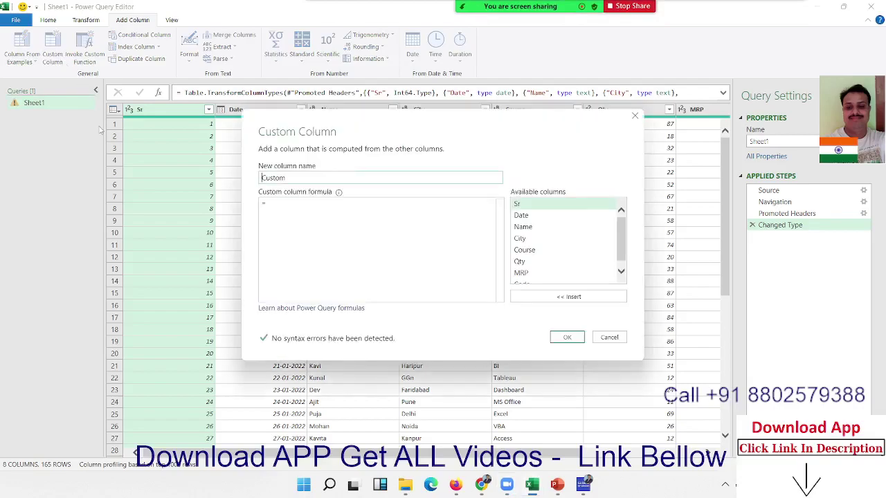
double_click(287, 178)
text(T)
text(S)
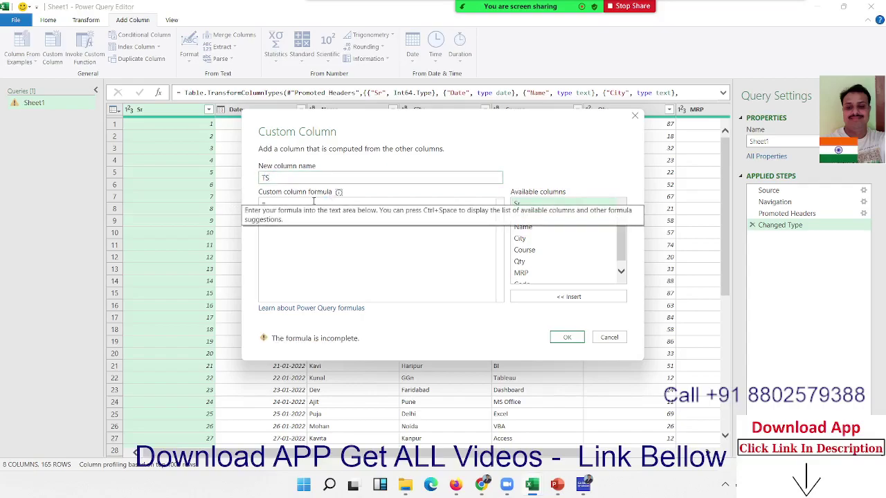
Step: Enter the formula Text.Start([Code],5) and confirm the TS column
click(278, 206)
text(tex)
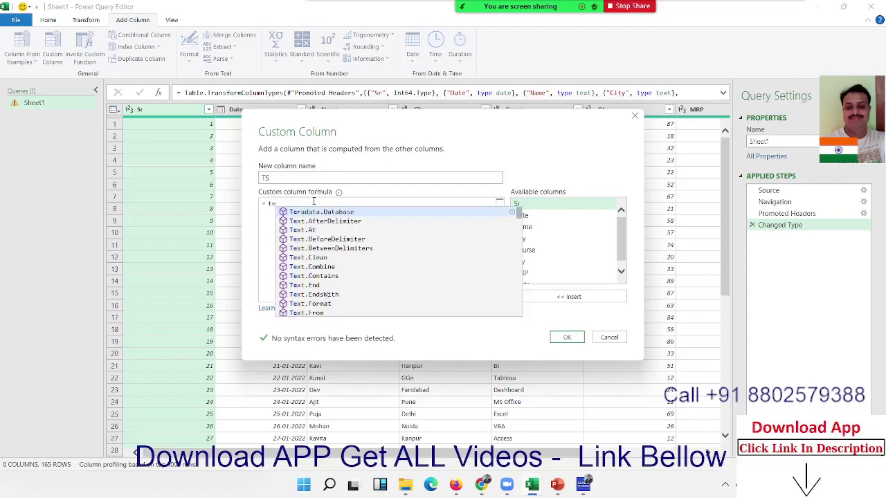
text(t)
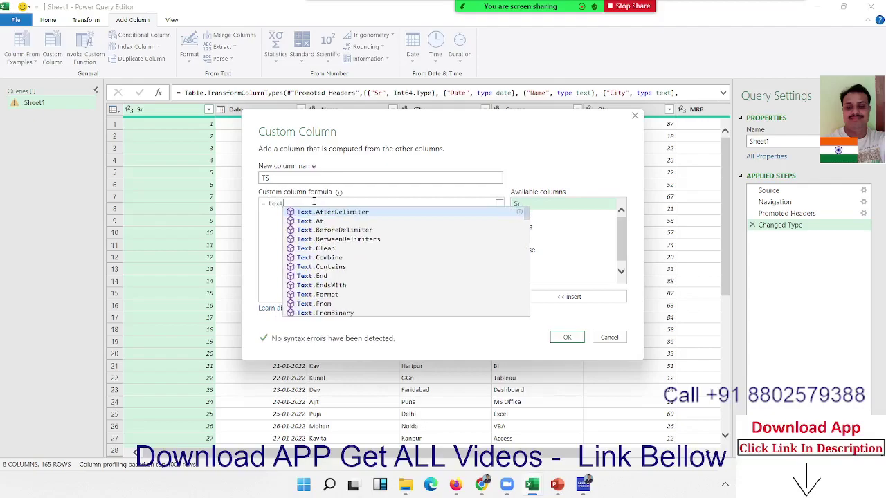
text(.)
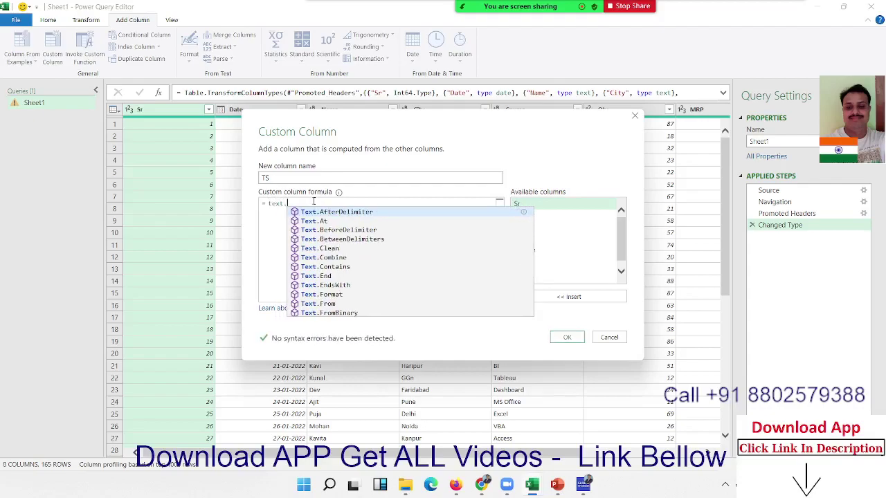
text(st)
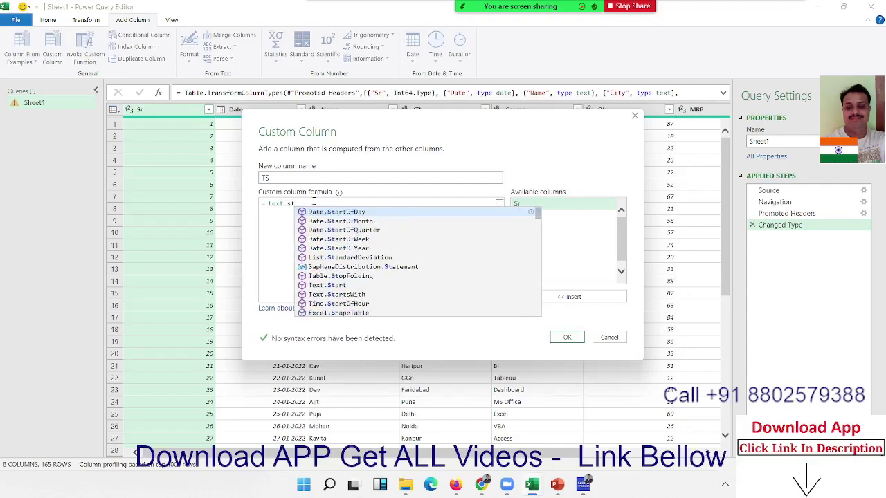
key(Down)
key(Down)
key(Down)
key(Down)
key(Down)
key(Down)
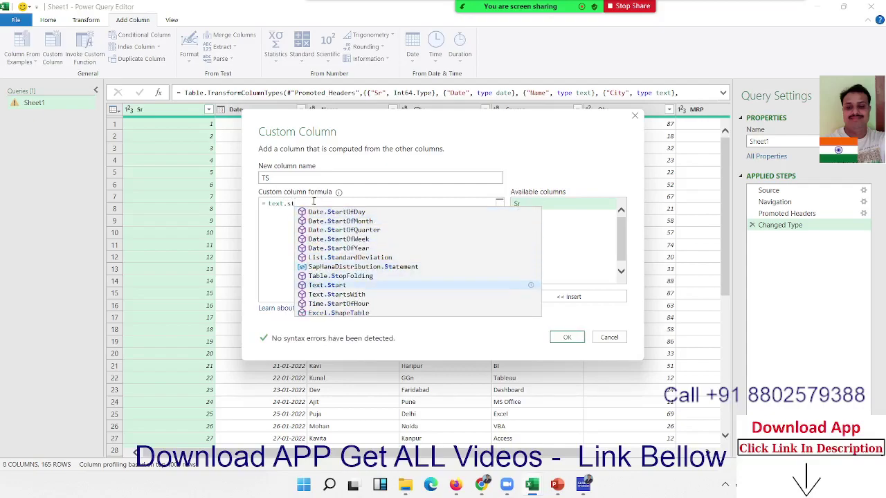
key(Tab)
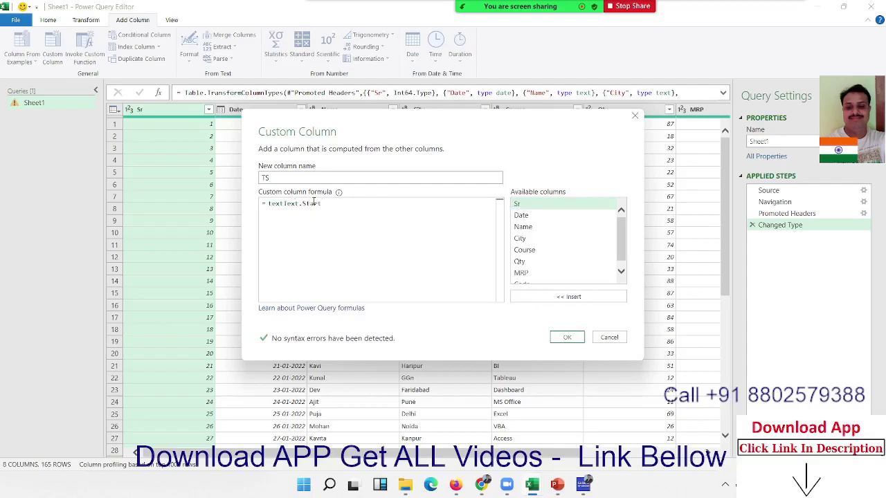
click(284, 203)
key(BackSpace)
key(BackSpace)
key(BackSpace)
key(BackSpace)
text(()
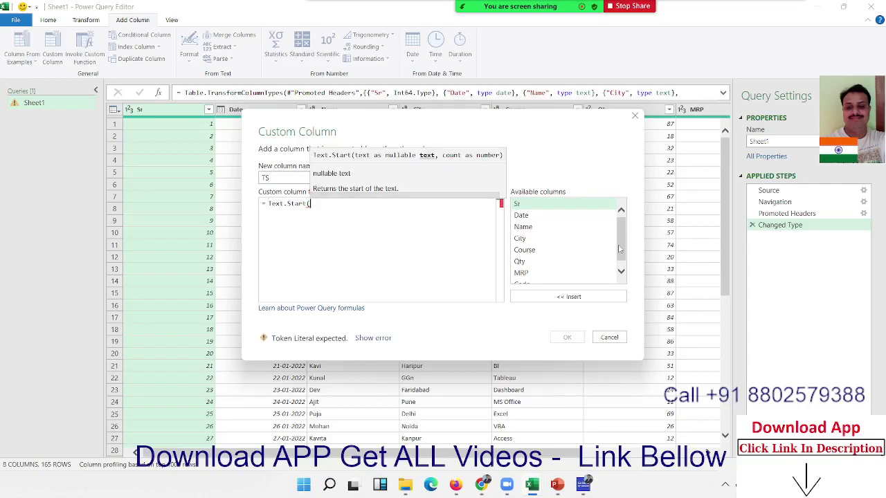
scroll(574, 256, down, 1)
double_click(551, 277)
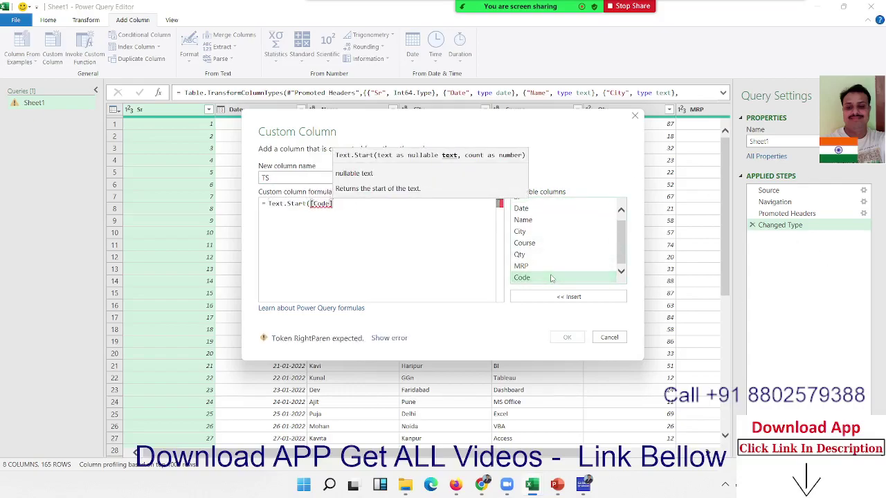
text(,)
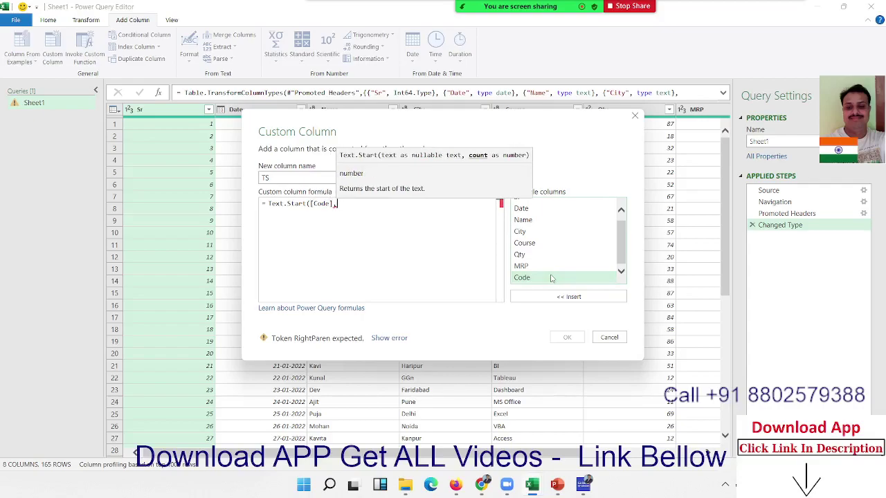
text(5))
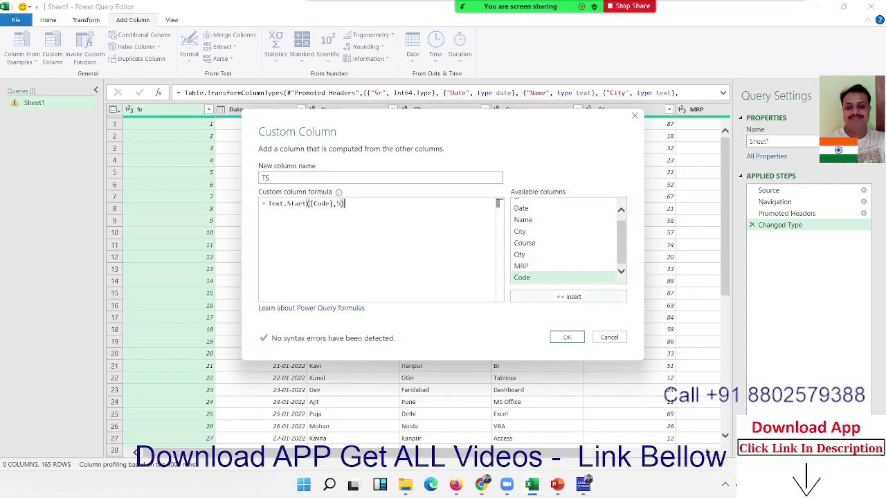
click(566, 336)
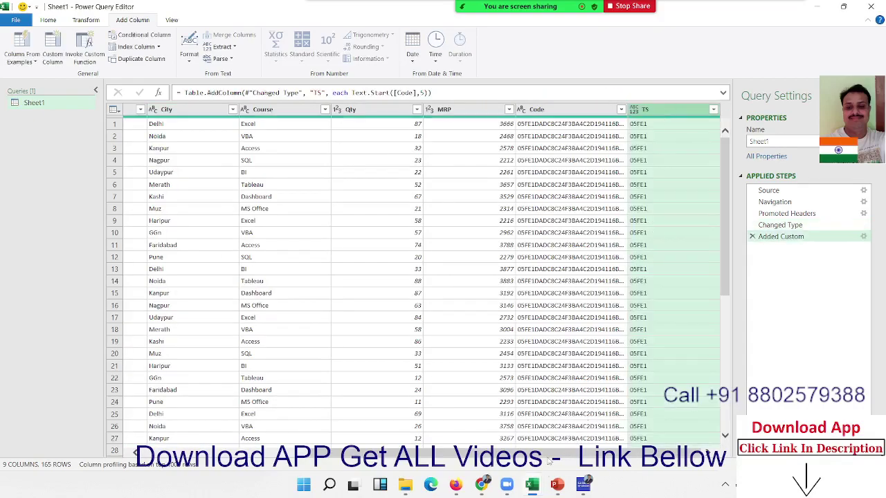
Step: Scroll the grid back to the left and start another custom column
mouse_move(548, 459)
mouse_down()
mouse_move(325, 461)
mouse_move(566, 465)
mouse_up()
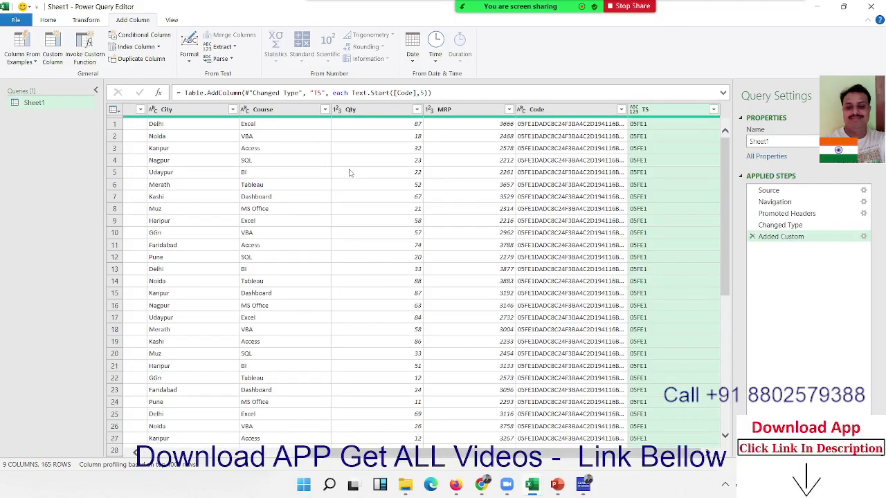
click(58, 45)
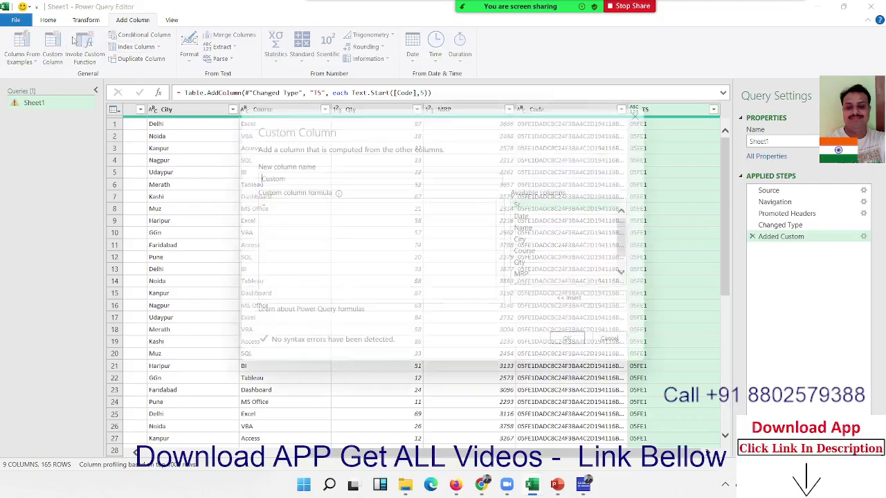
Step: Name the new custom column TE
double_click(279, 180)
text(TE)
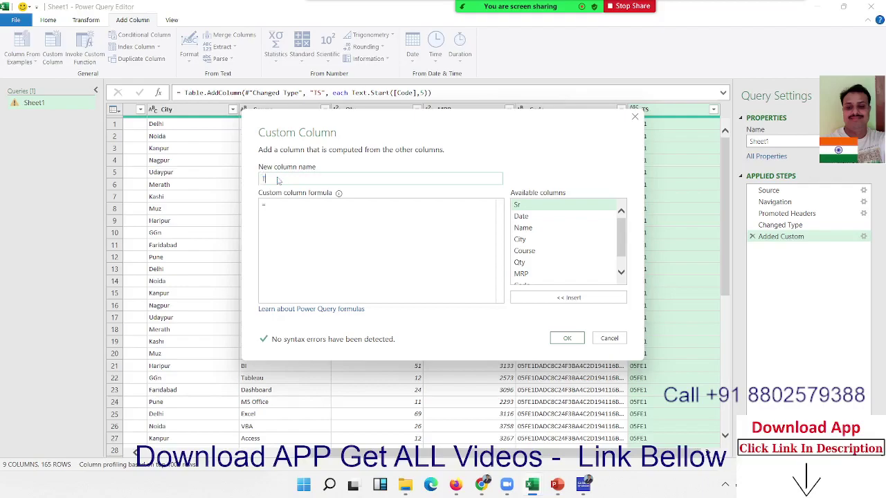
click(274, 208)
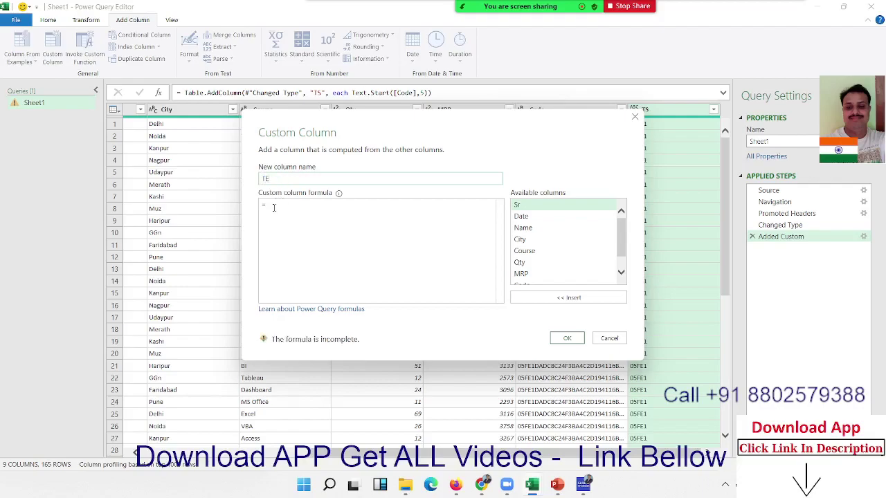
drag(435, 119, 447, 198)
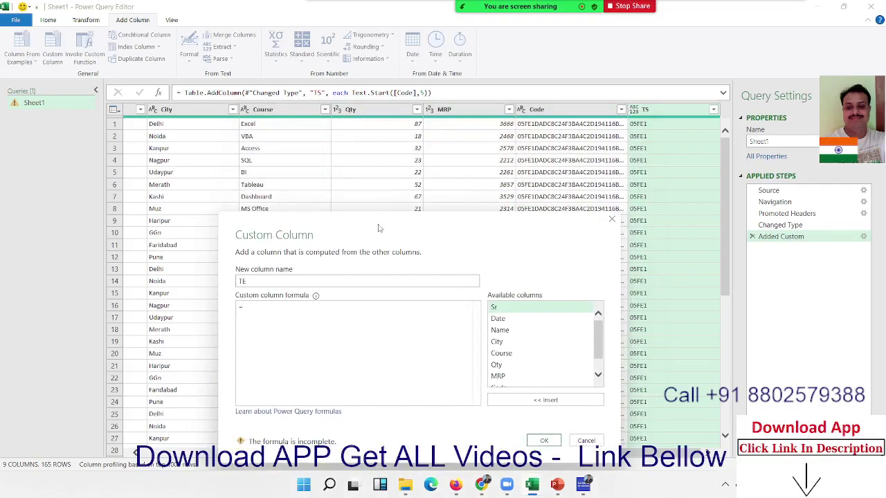
drag(378, 227, 391, 191)
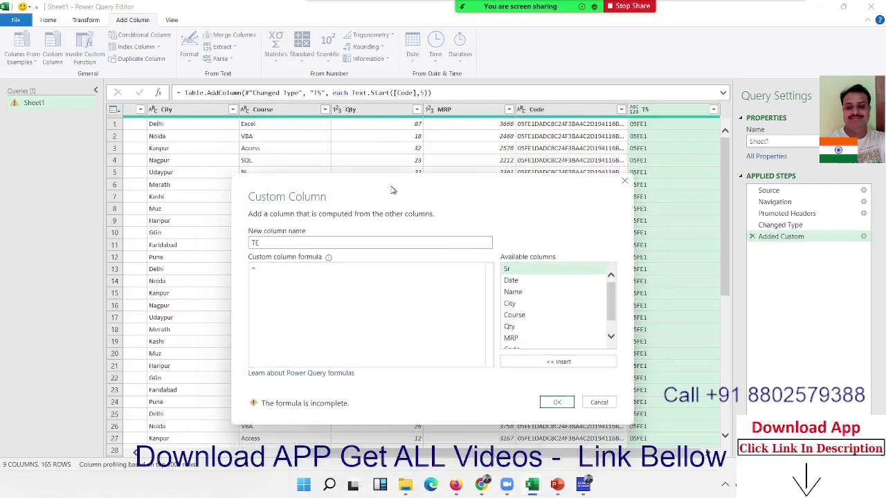
Step: Enter the formula Text.End([Code],5) and confirm the TE column
click(282, 277)
text(text.)
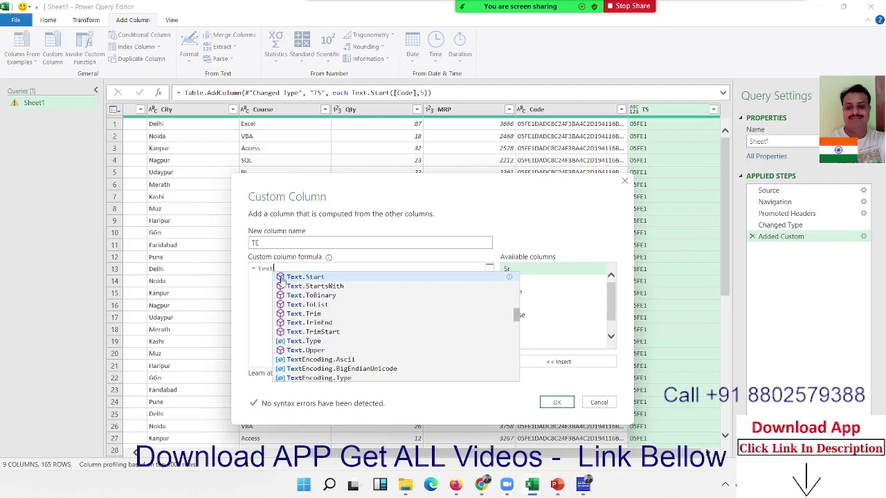
text(sn)
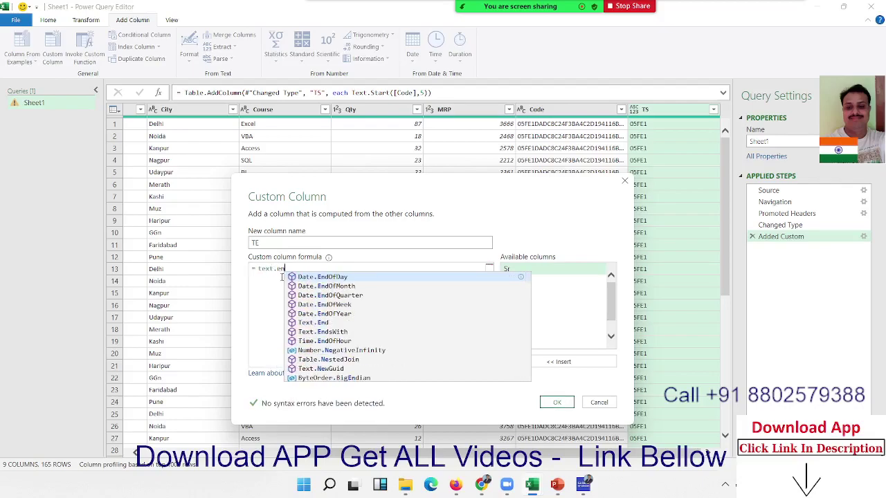
text(d)
key(Down)
key(Down)
key(Down)
key(Down)
key(Down)
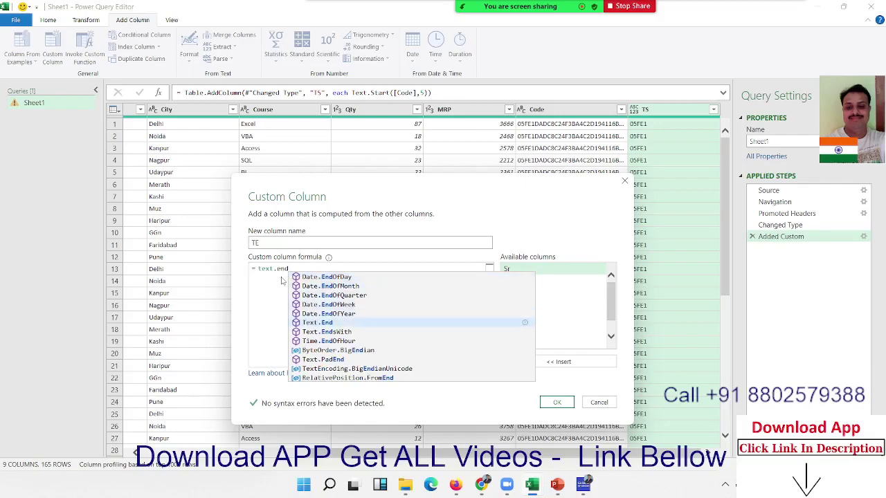
key(Tab)
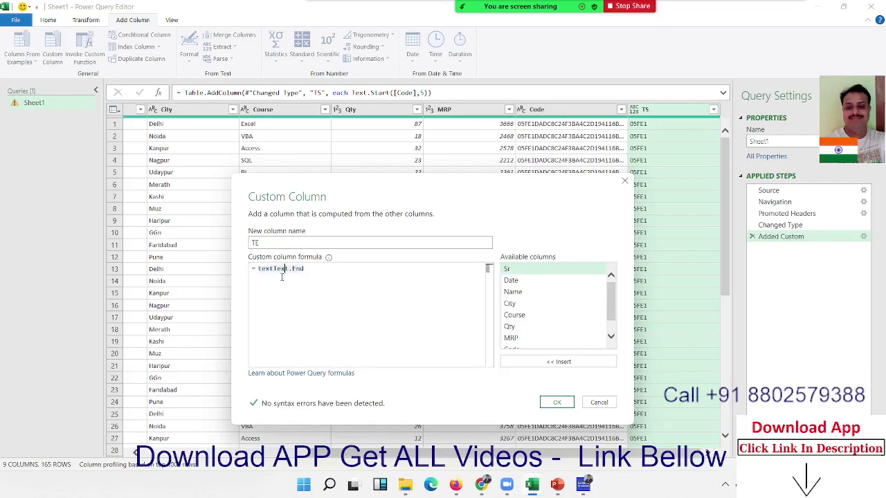
key(BackSpace)
key(BackSpace)
key(BackSpace)
click(281, 277)
text(()
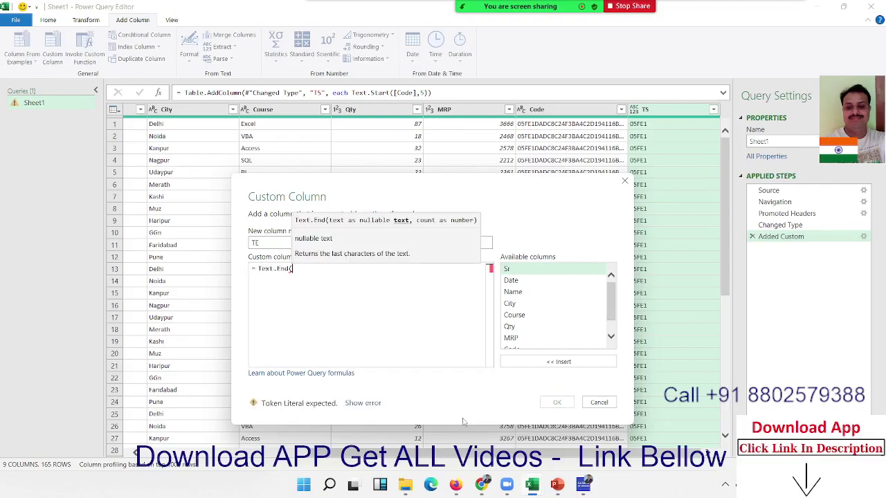
scroll(506, 317, down, 1)
double_click(513, 332)
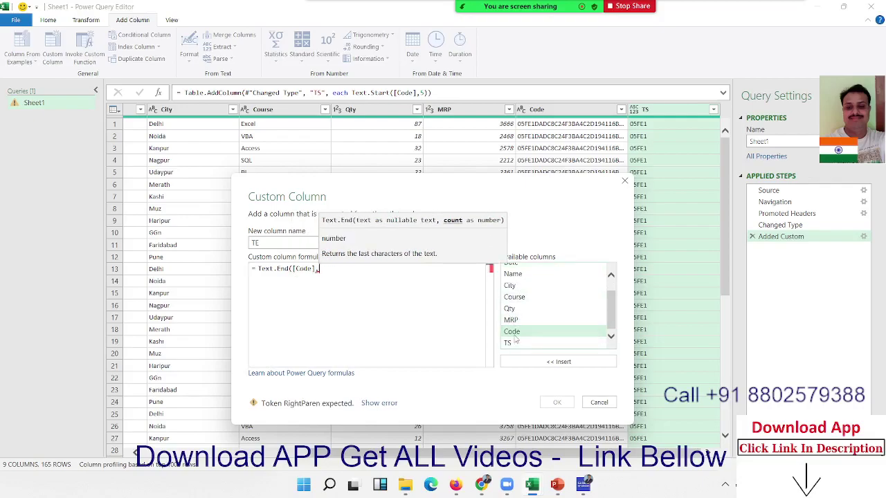
text(5))
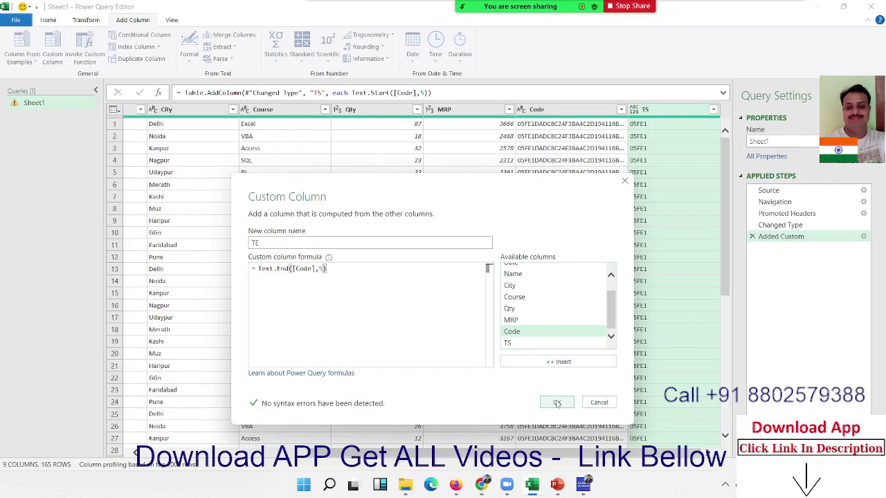
click(557, 403)
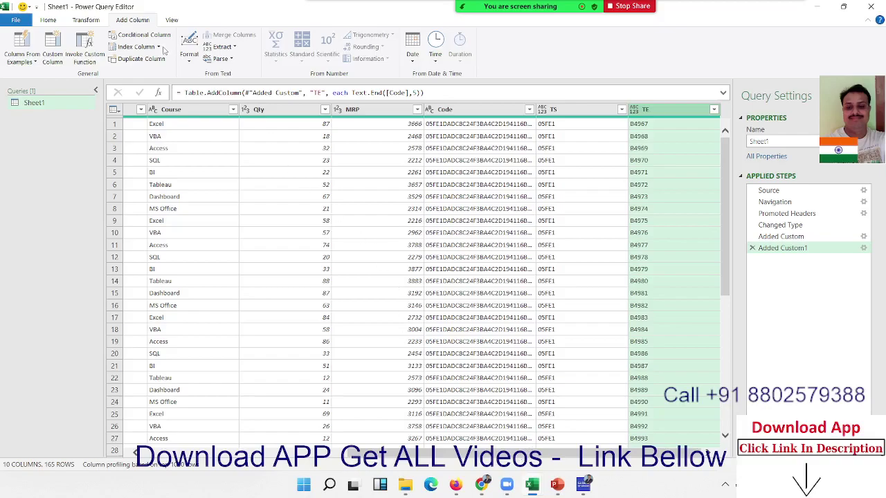
Step: Start another custom column from the Add Column ribbon
click(61, 43)
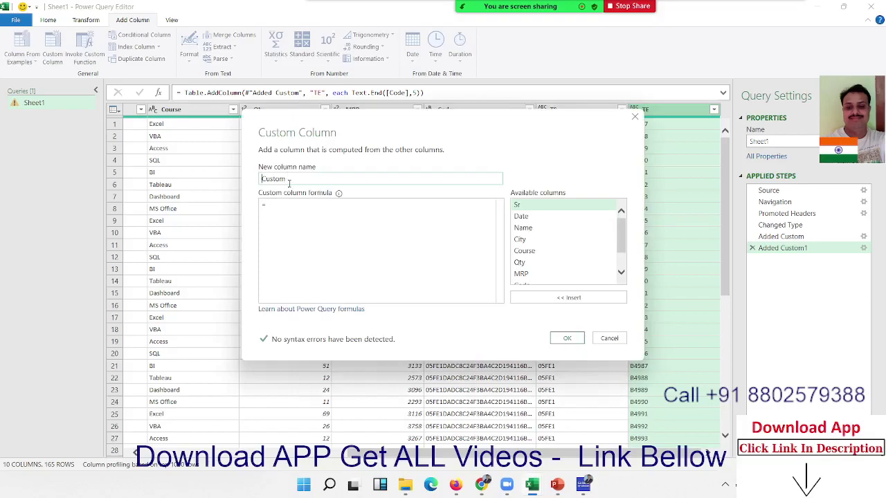
Step: Name the new custom column TI
double_click(288, 180)
text(test)
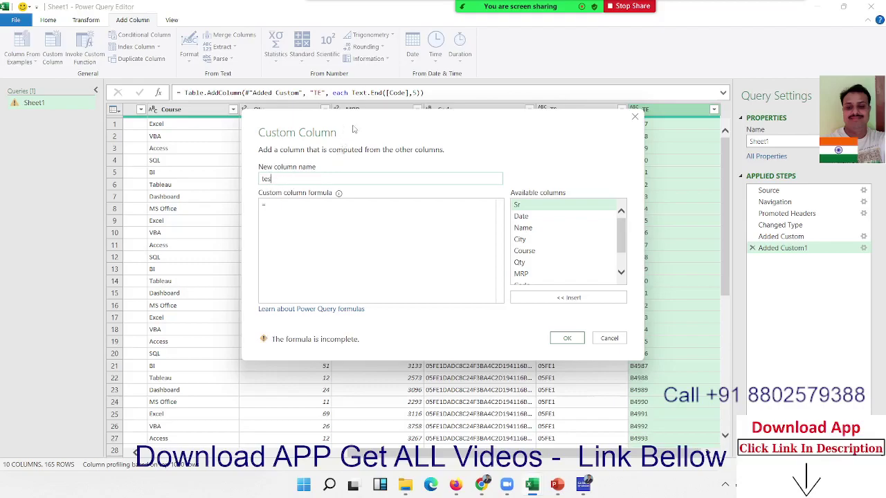
key(BackSpace)
key(BackSpace)
key(BackSpace)
text(T)
key(Tab)
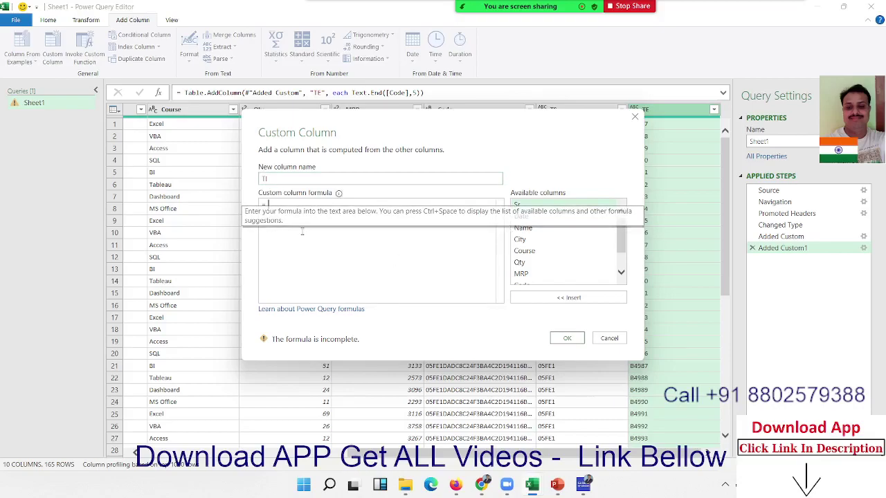
Step: Start the formula with the Text.Insert function, removing the doubled prefix
click(301, 231)
text(te)
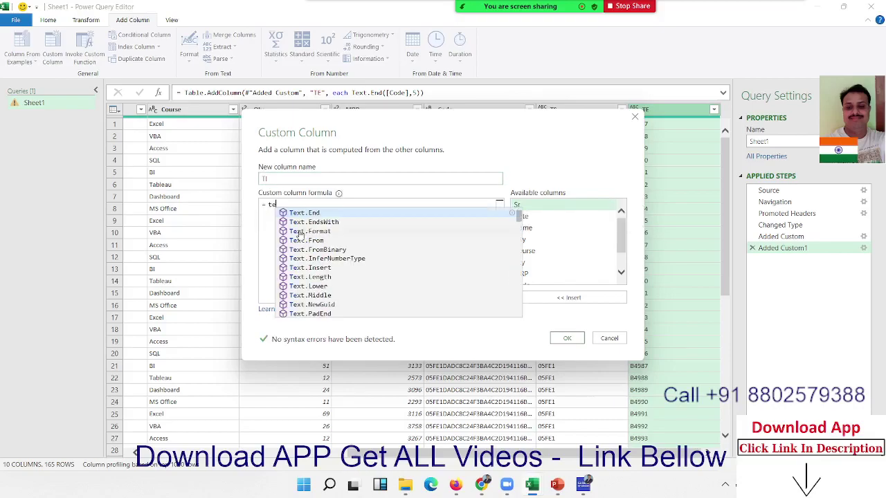
text(xt.)
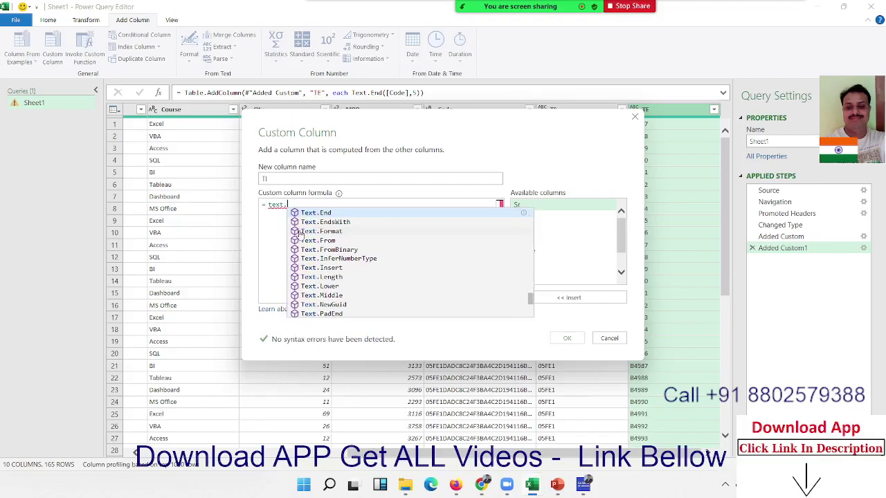
text(in)
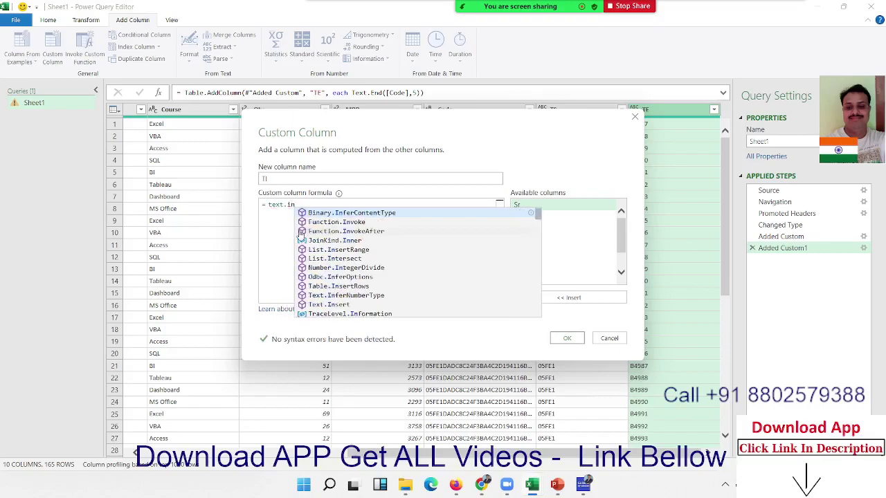
key(Down)
key(Down)
key(Down)
key(Down)
key(Down)
key(Down)
key(Down)
key(Down)
key(Down)
key(Down)
key(Up)
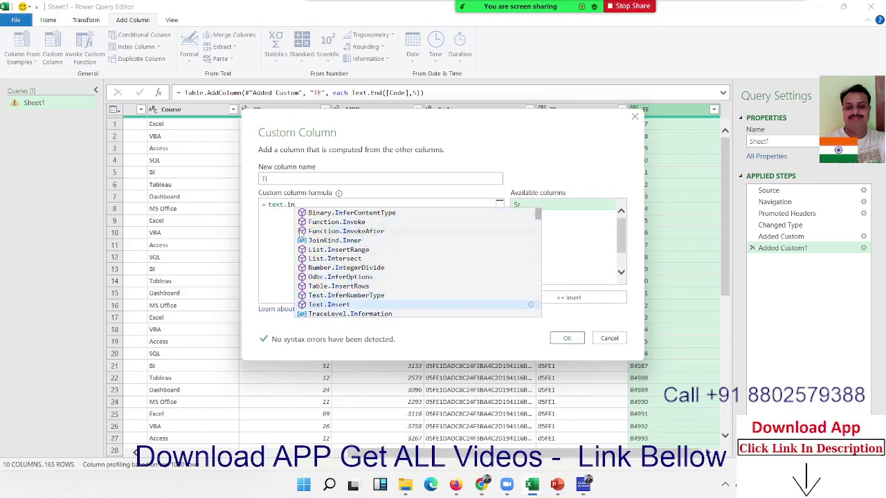
key(Tab)
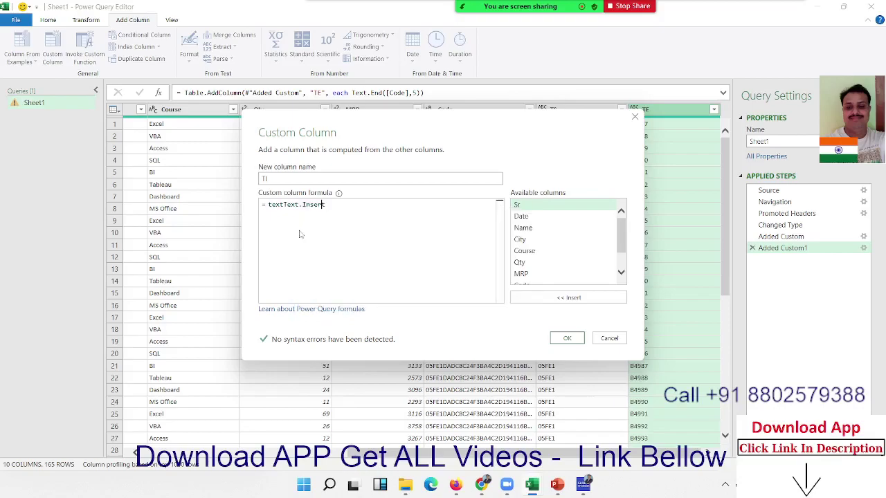
click(299, 230)
key(BackSpace)
key(BackSpace)
key(BackSpace)
key(BackSpace)
key(Right)
key(Right)
key(Right)
key(Right)
key(Right)
key(Right)
text(()
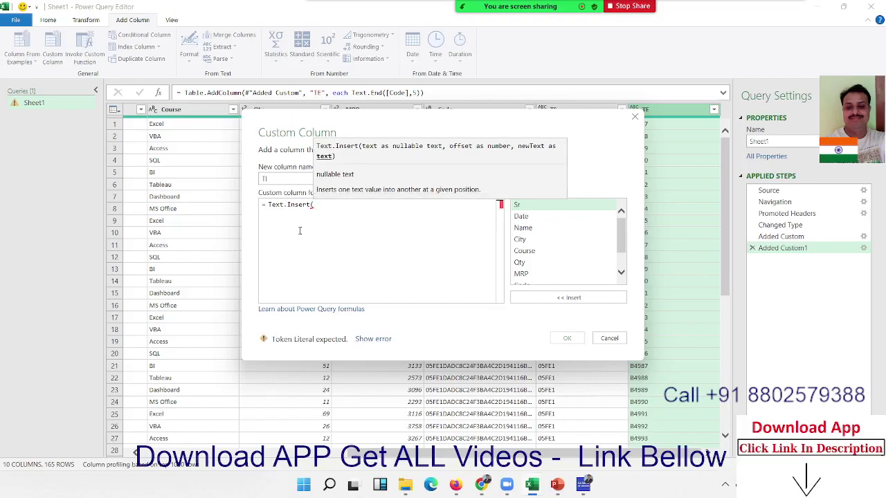
Step: Complete Text.Insert([Code],4,"5555") and confirm the TI column
text(cod)
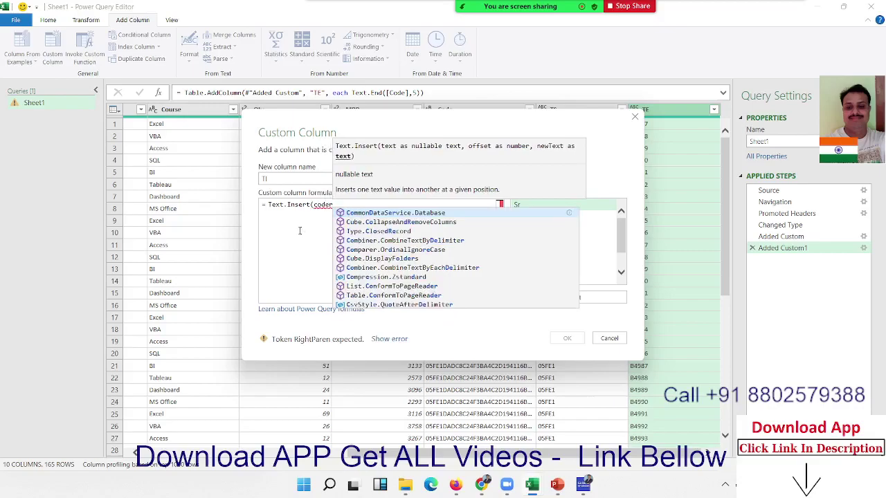
text(e)
key(BackSpace)
key(BackSpace)
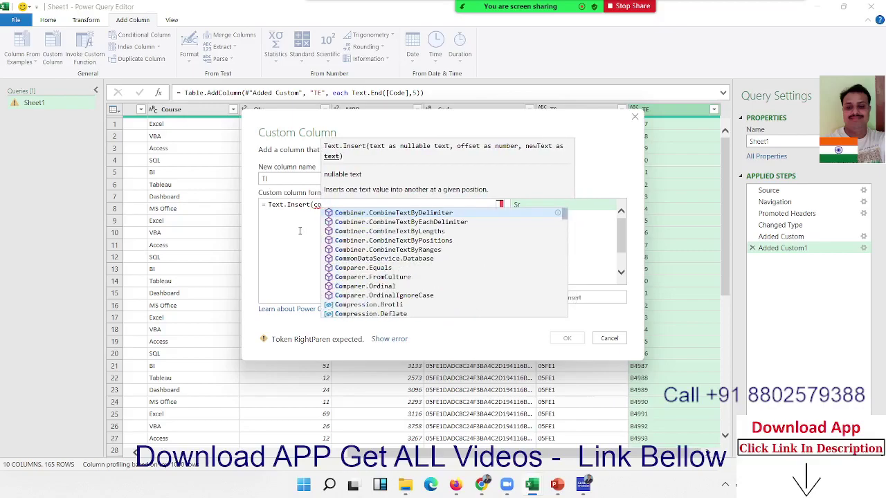
key(BackSpace)
key(BackSpace)
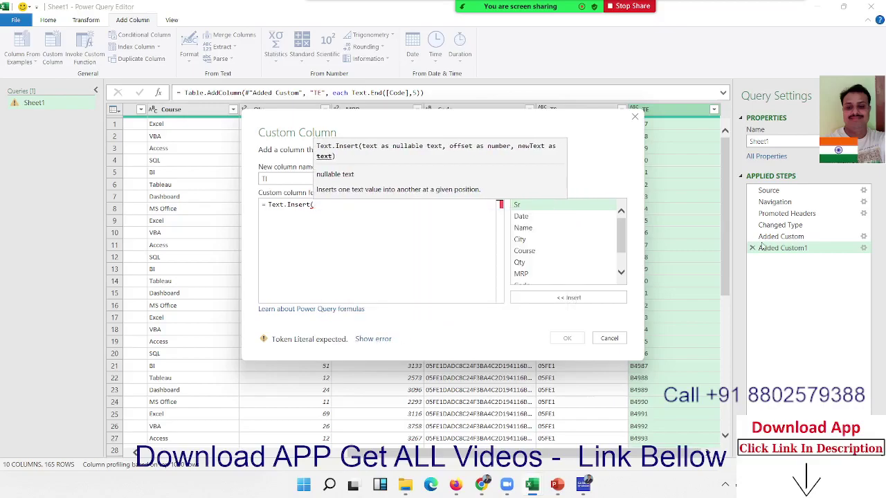
scroll(530, 271, down, 1)
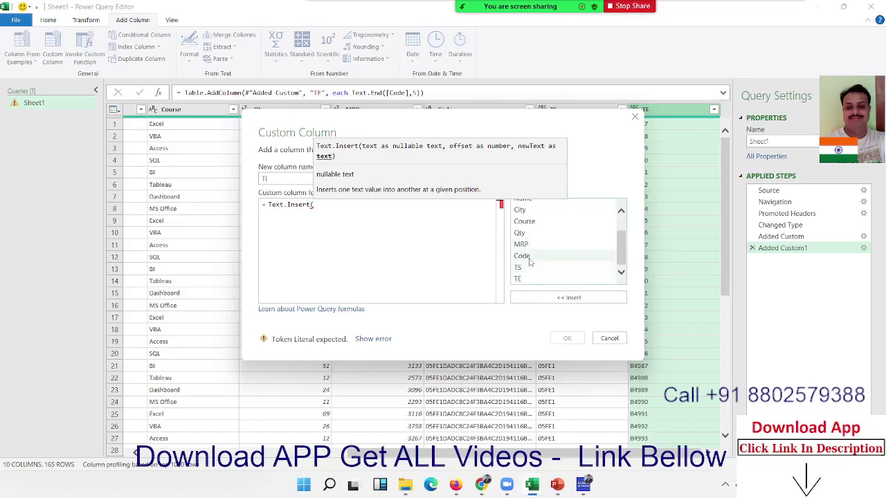
double_click(530, 257)
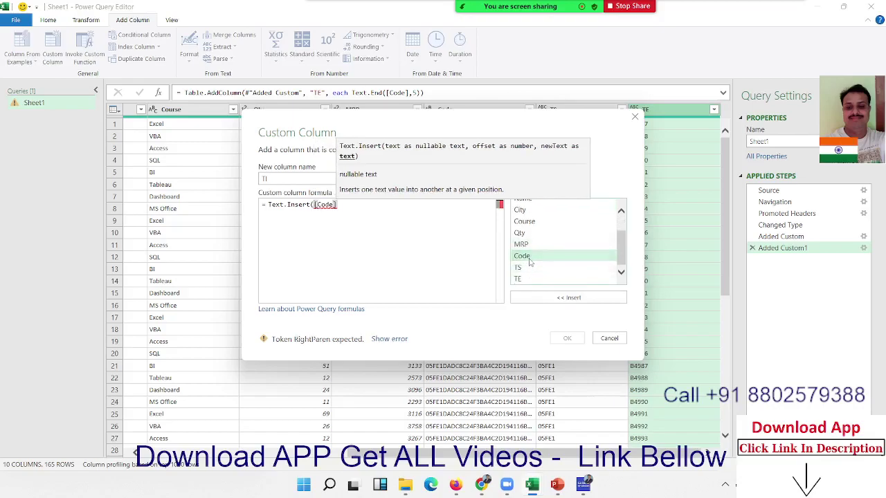
text(,)
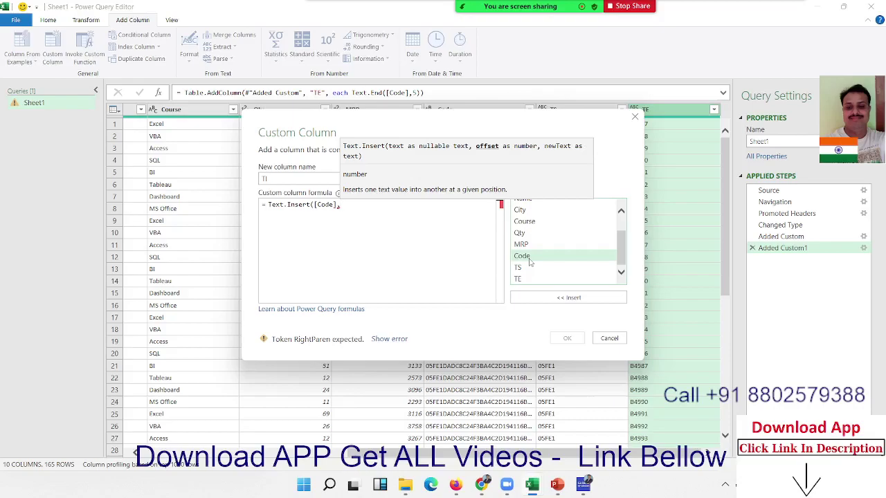
text(0)
text(,)
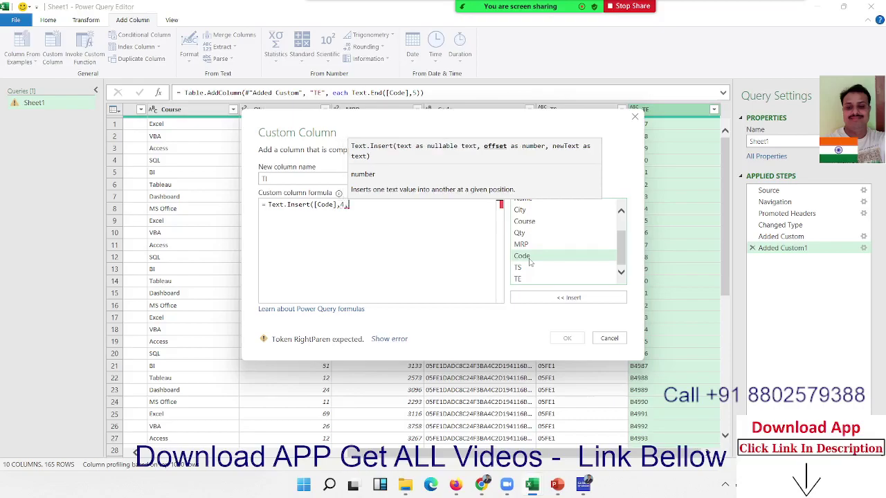
text(")
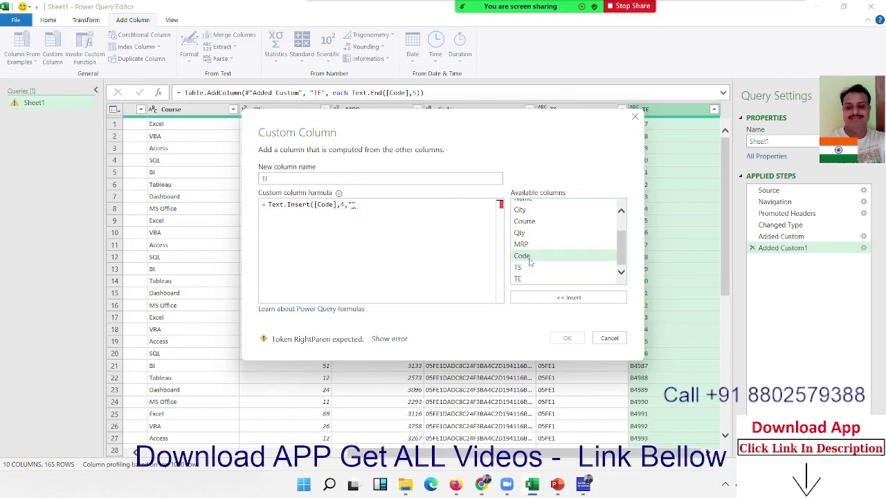
text(5555)
text())
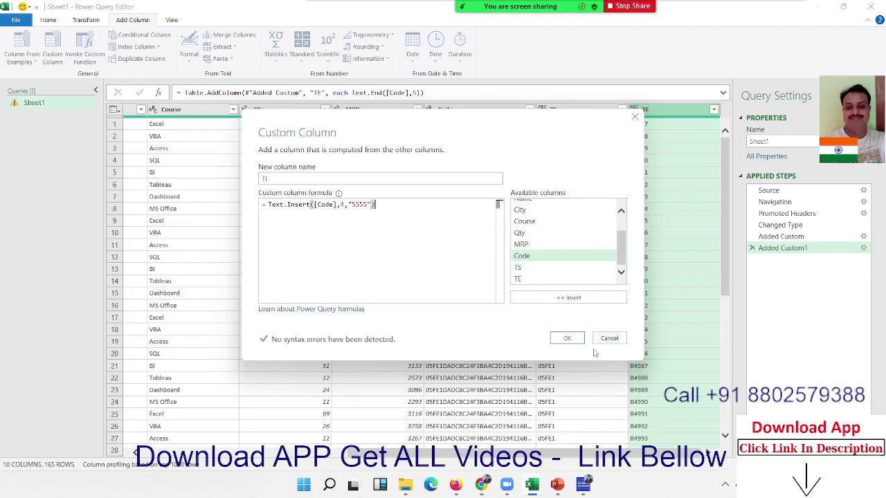
click(571, 339)
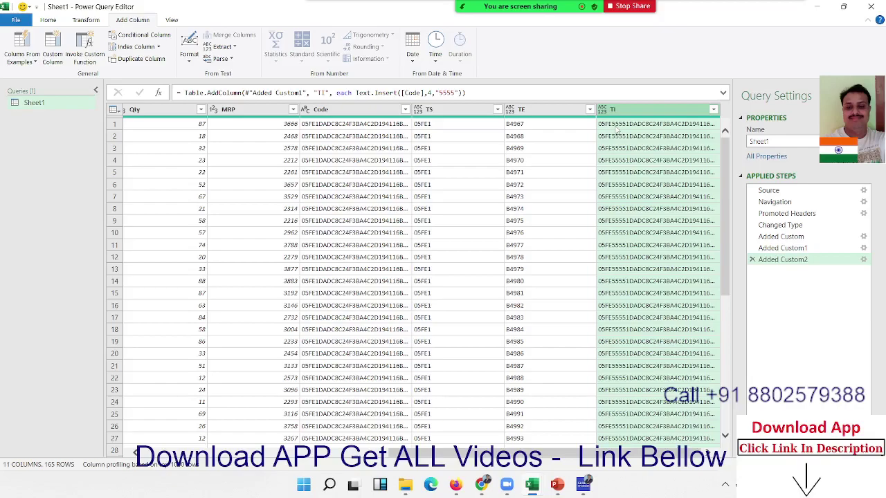
Step: Start a new custom column named TR
click(63, 49)
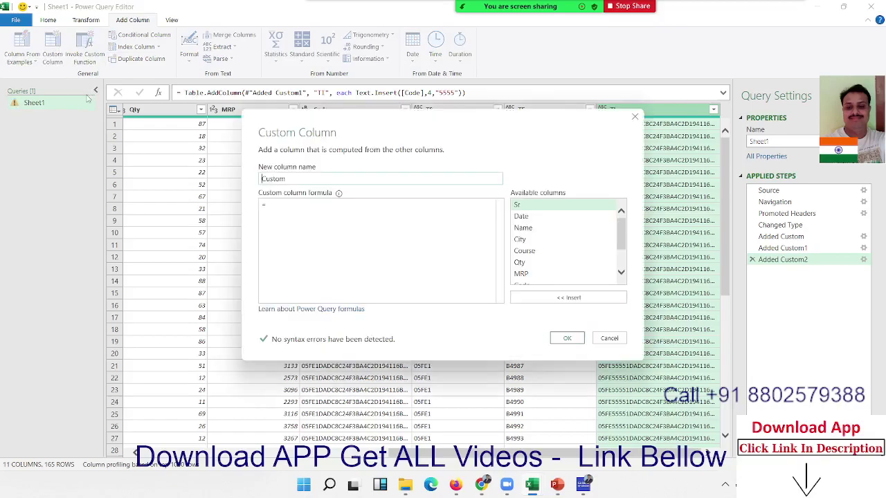
double_click(274, 179)
text(T)
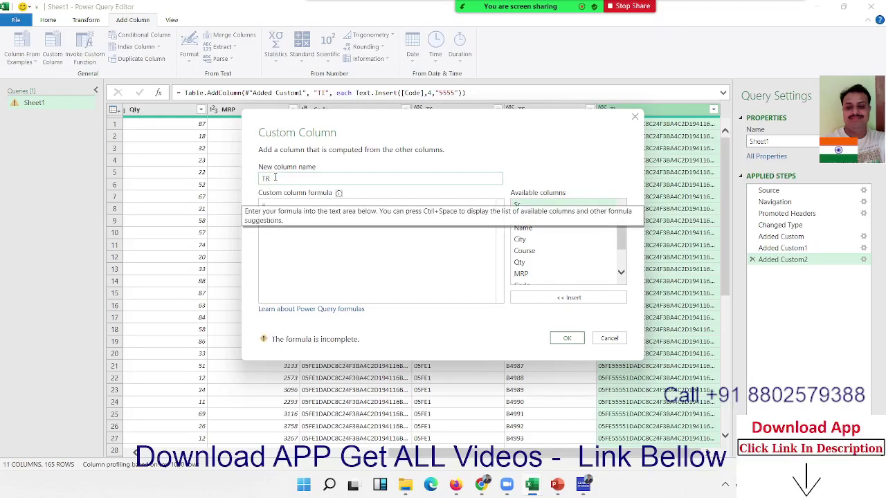
text(R)
Step: Begin the formula with the Text.Remove function from the suggestions
click(365, 231)
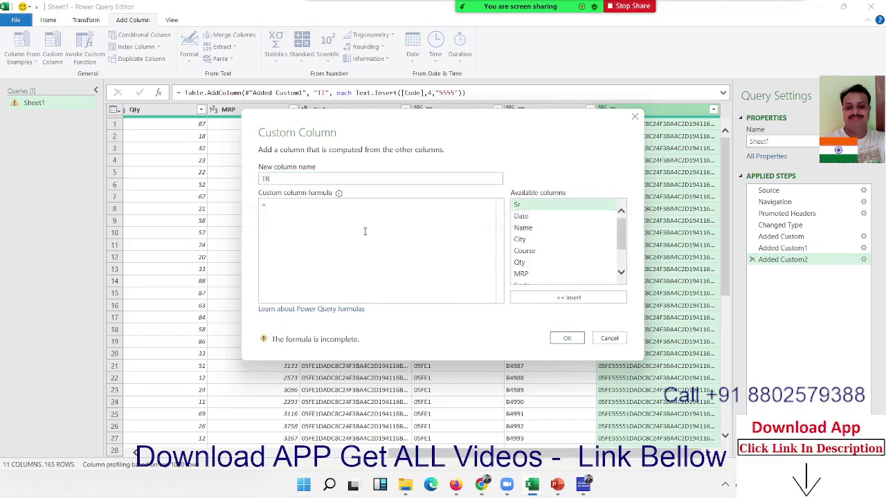
text(text)
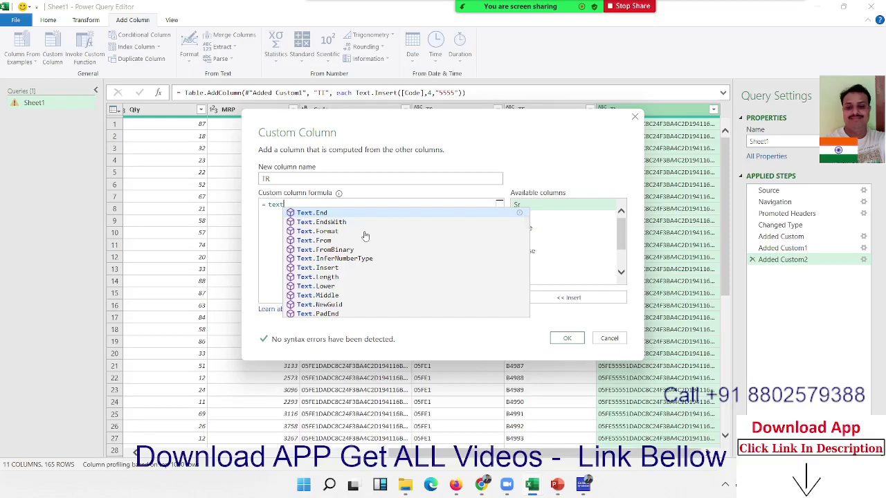
key(Down)
key(Down)
key(Down)
key(Down)
key(Down)
key(Down)
key(Down)
key(Down)
key(Down)
key(Down)
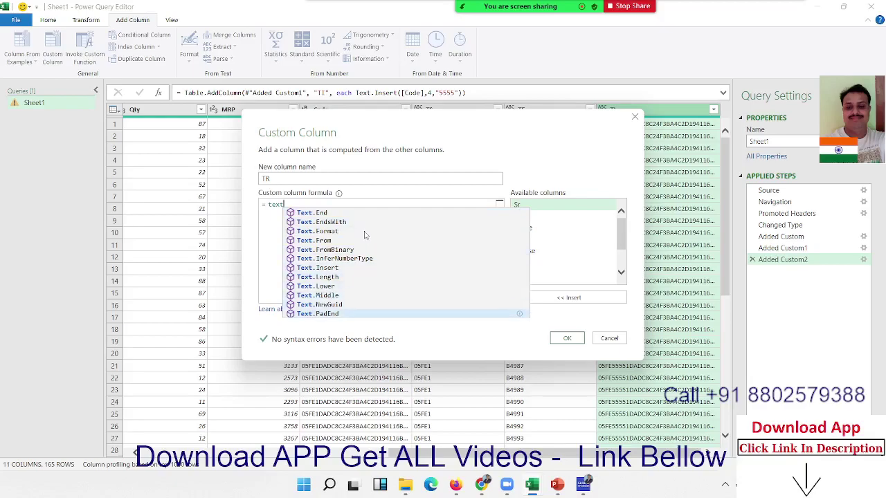
key(Down)
key(Down)
key(Down)
key(Down)
key(Down)
key(Down)
key(Up)
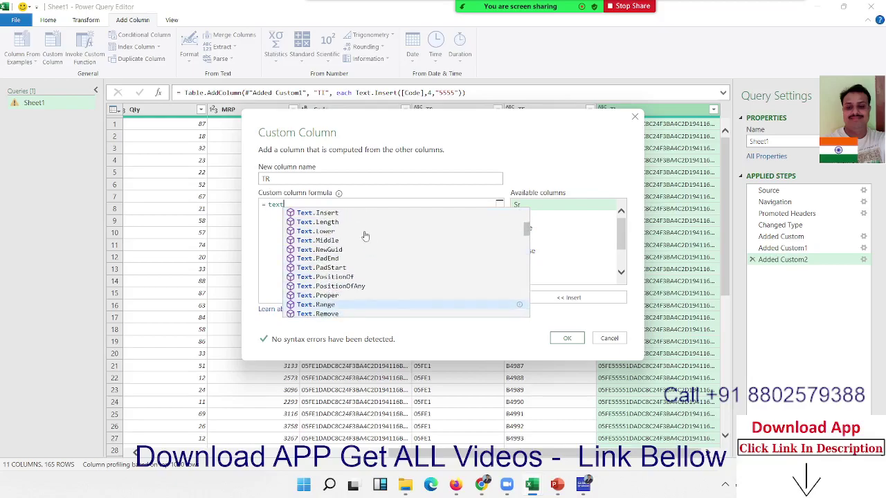
key(Down)
key(Down)
key(Up)
key(Tab)
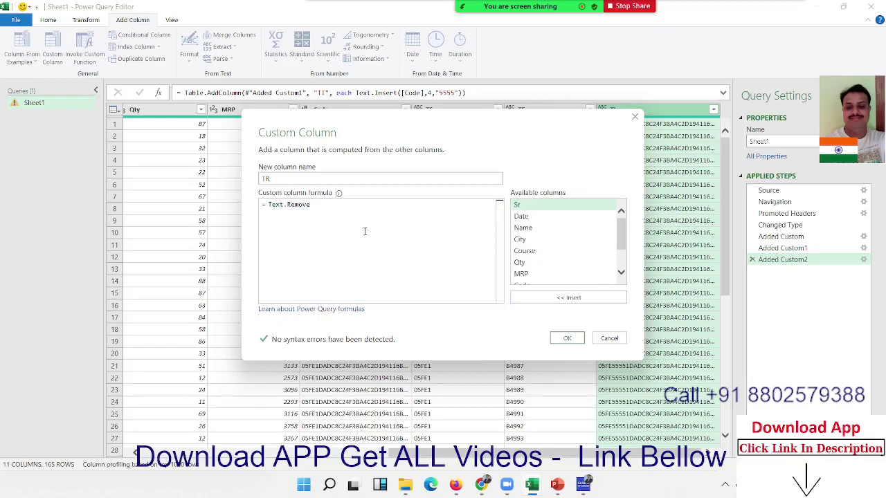
Step: Complete the formula as Text.Remove([Code],5) and confirm the TR column
text(()
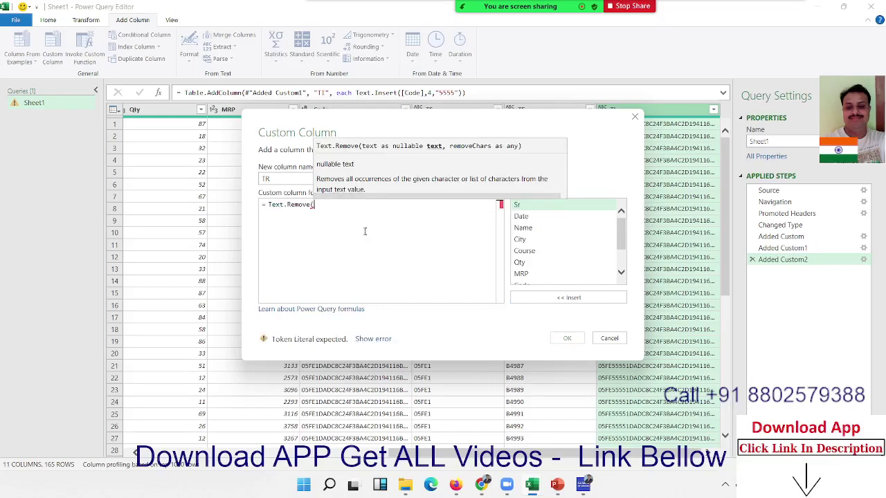
text([Co)
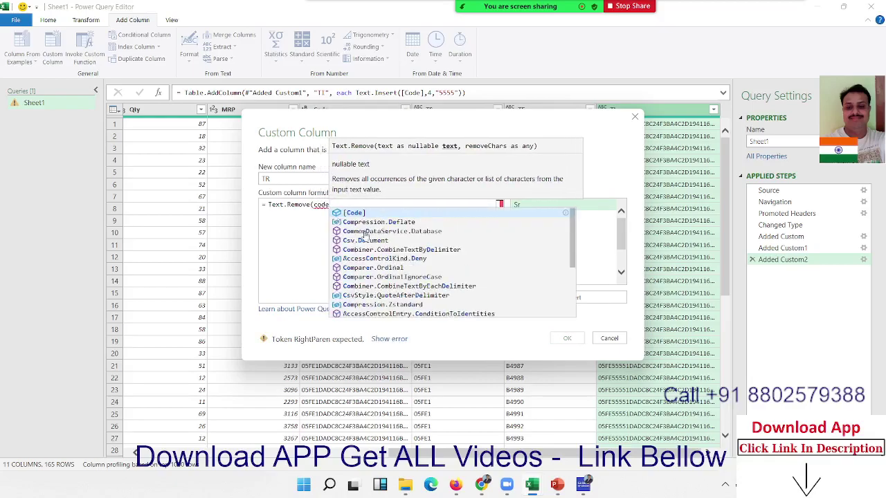
key(Tab)
text(,)
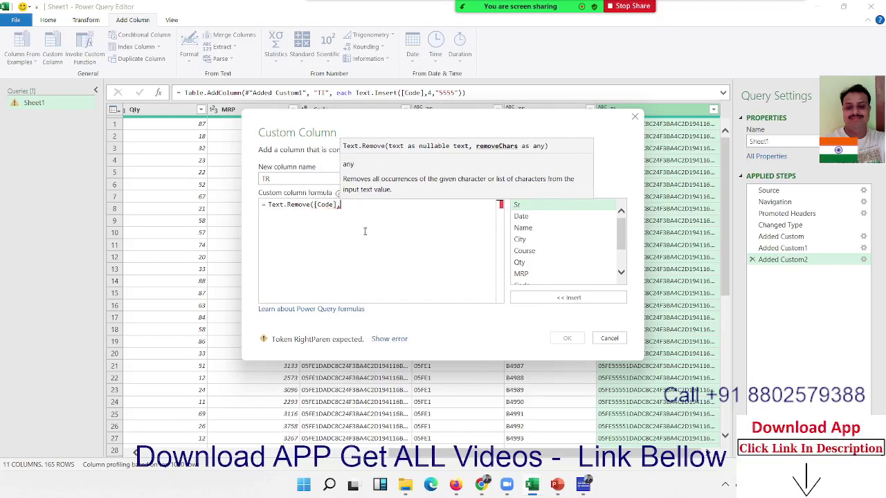
text("5)
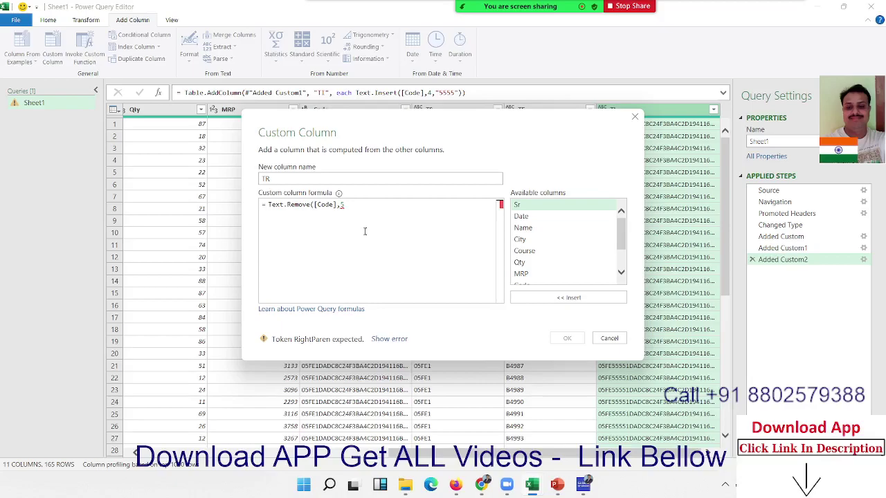
text())
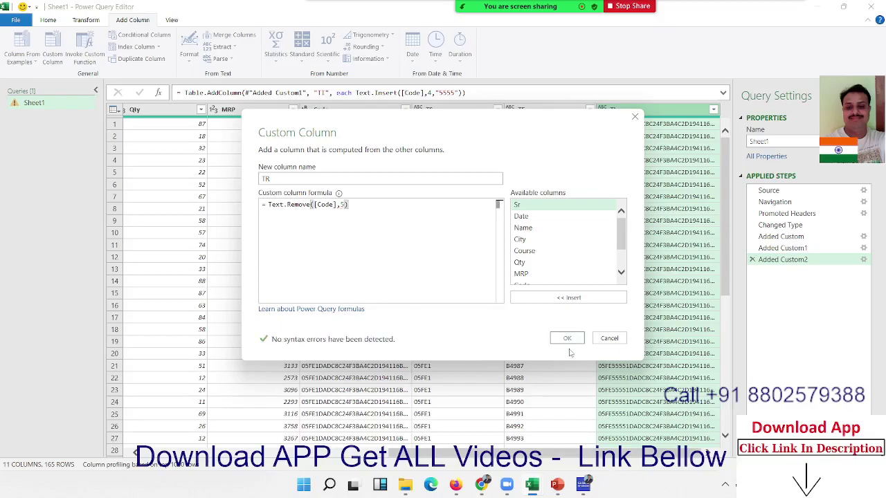
click(567, 338)
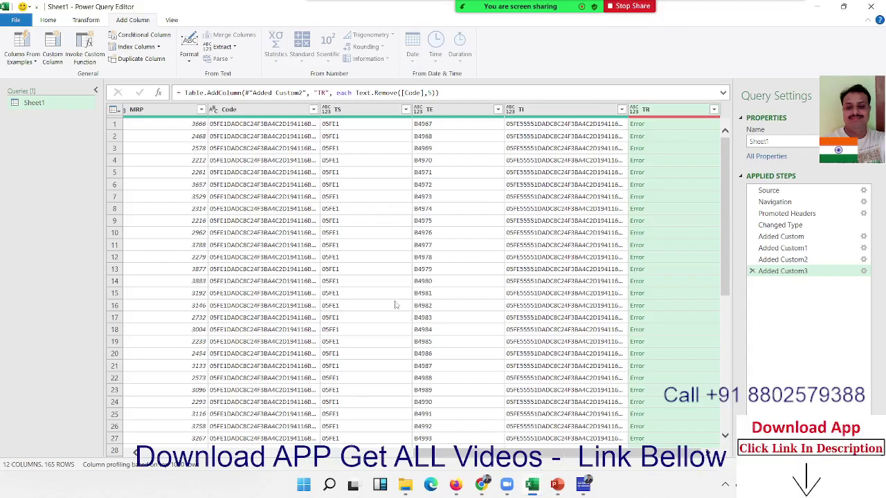
Step: Start a new custom column named TRR
click(53, 50)
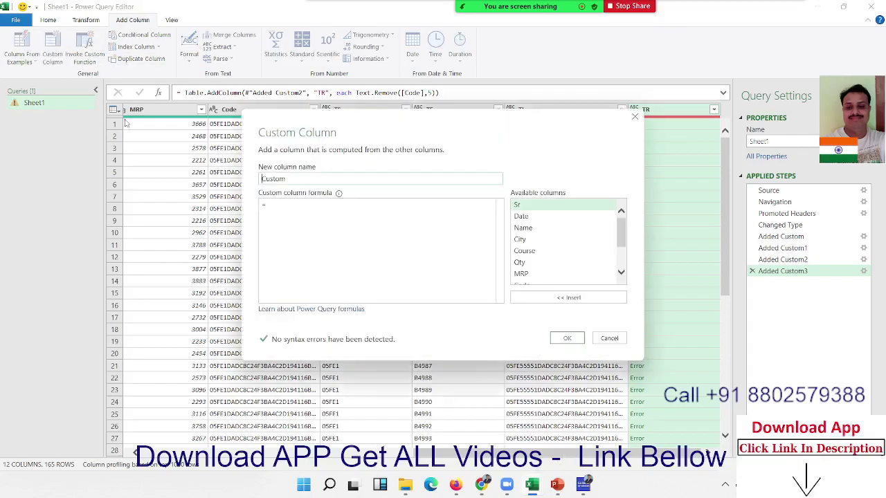
key(BackSpace)
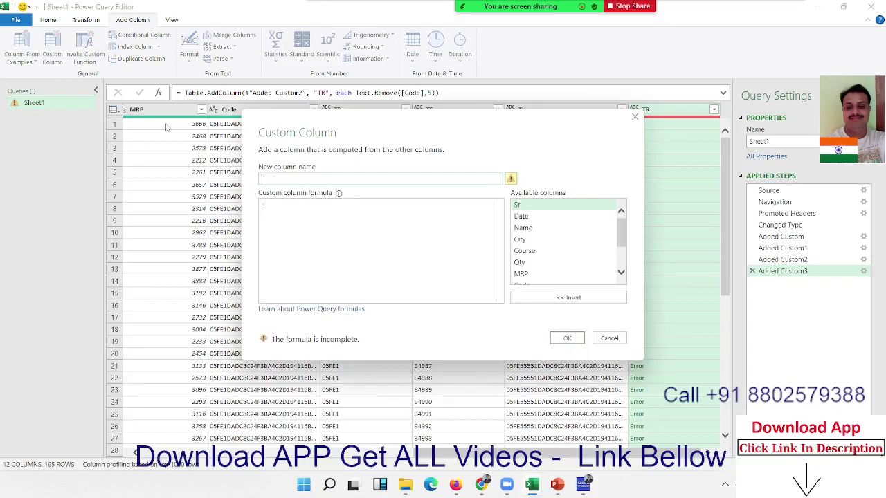
text(TR)
text(R)
key(Tab)
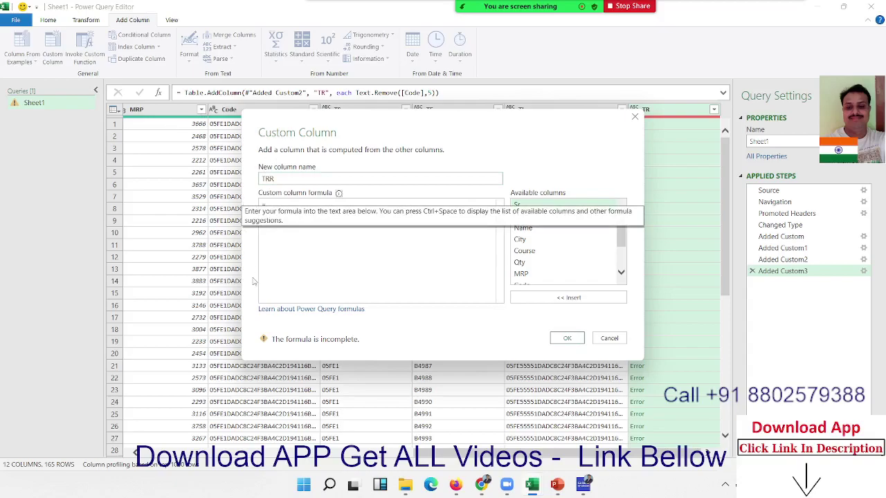
Step: Enter Text.RemoveRange([Code],2) via autocomplete and confirm the TRR column
text(t)
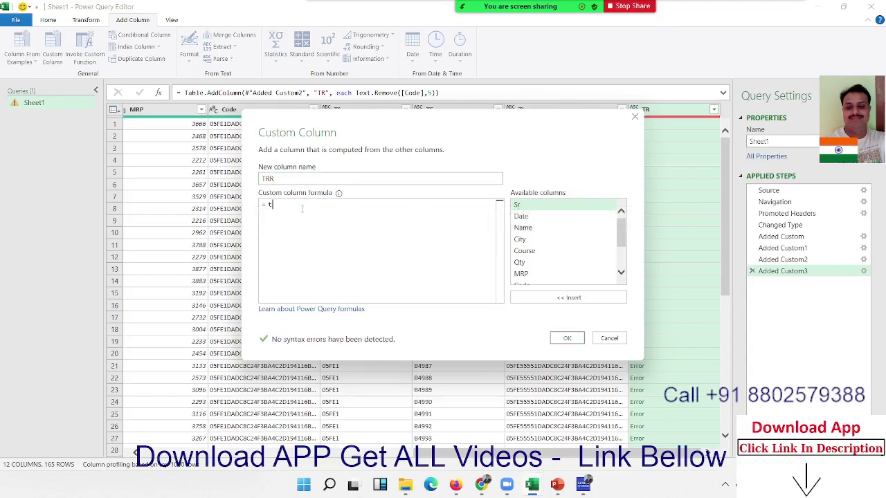
text(ext)
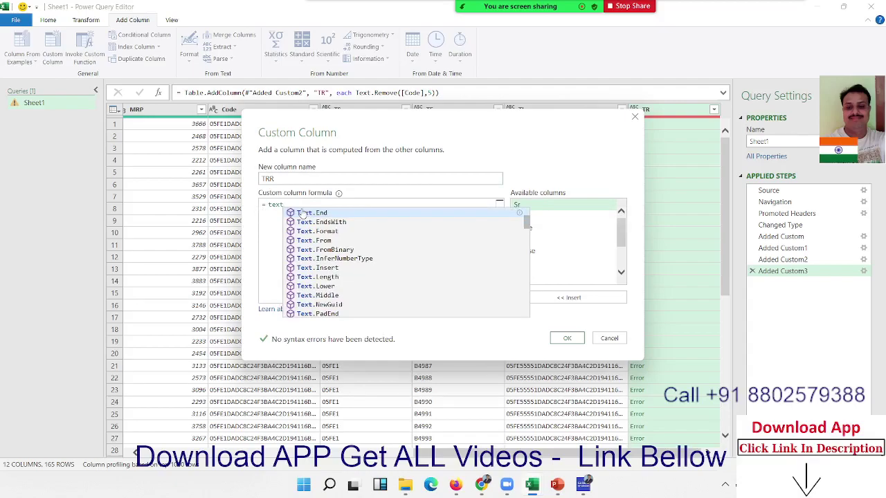
key(Down)
key(Down)
key(Down)
key(Down)
key(Down)
key(Down)
key(Down)
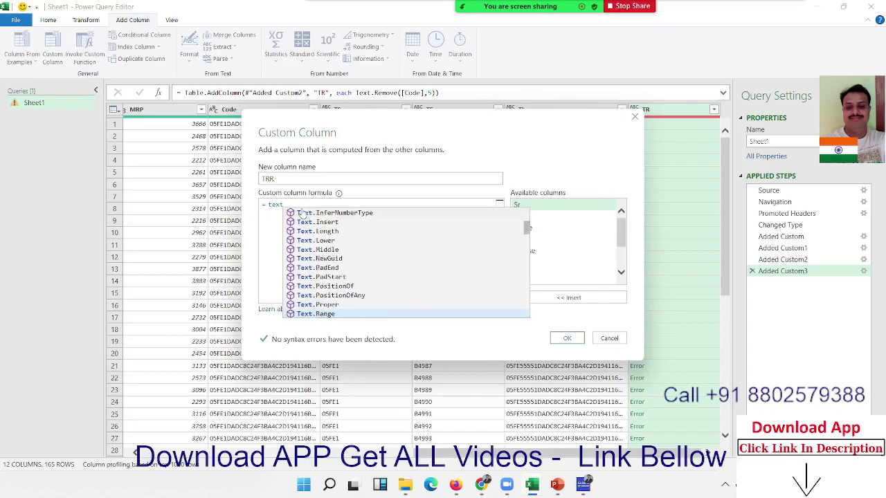
key(Down)
key(Down)
key(Tab)
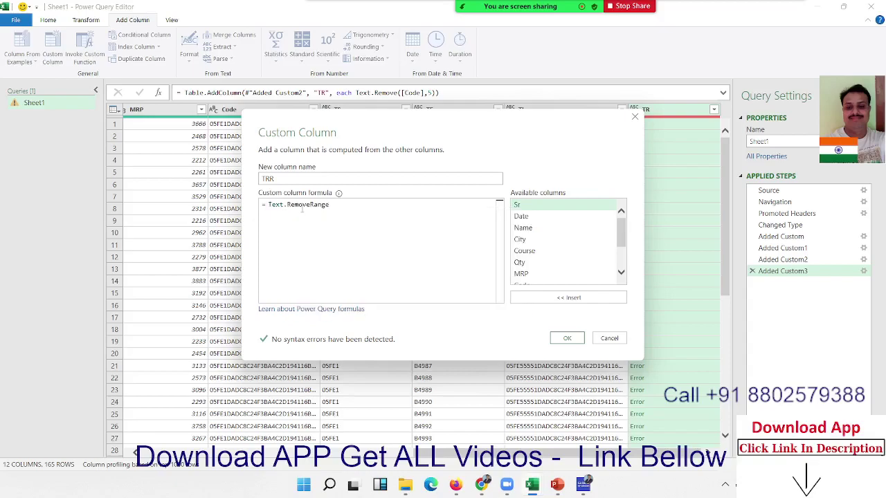
text(()
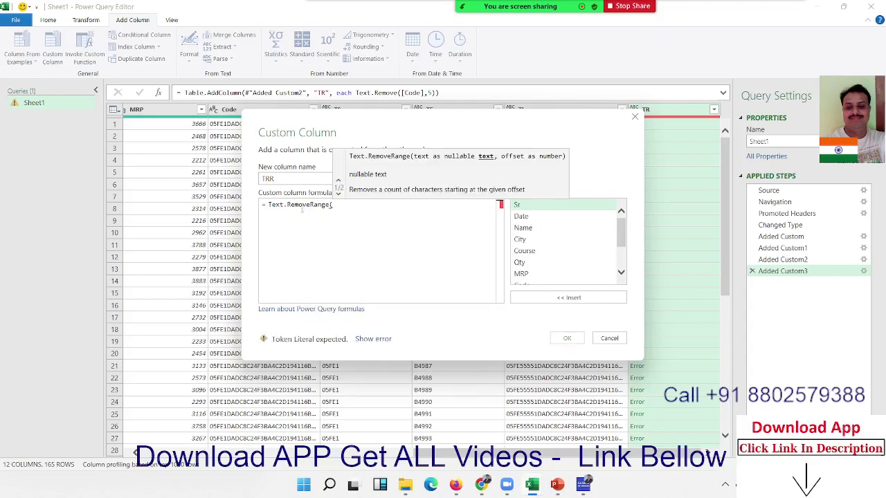
text(code)
key(Tab)
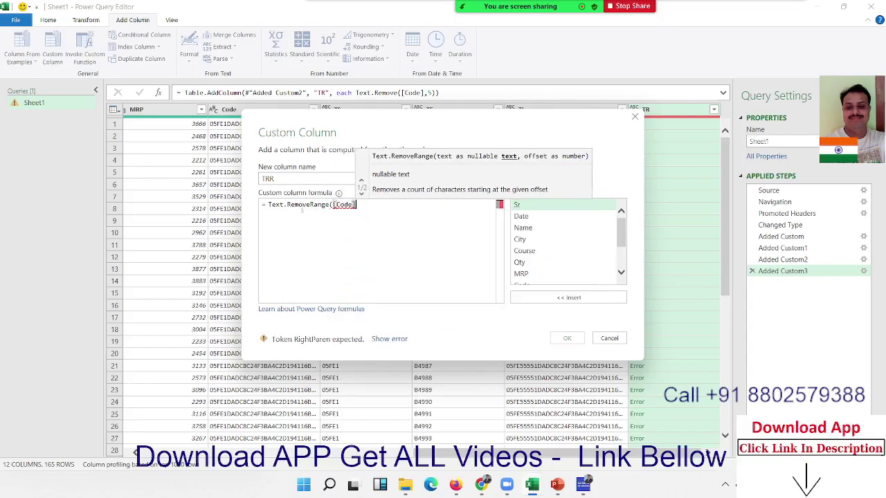
text(,)
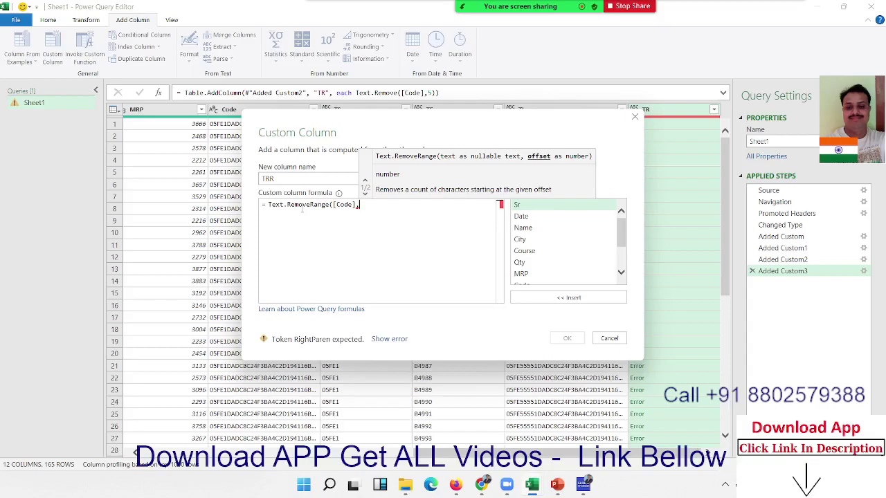
text(2)
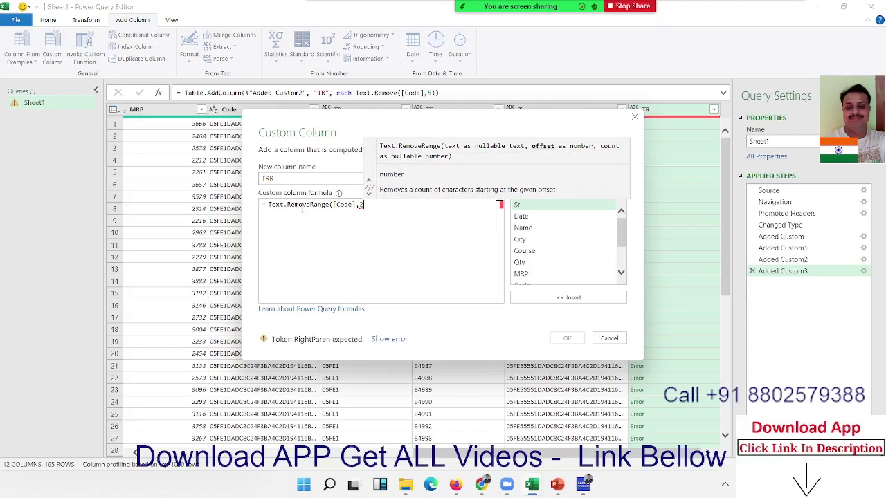
text())
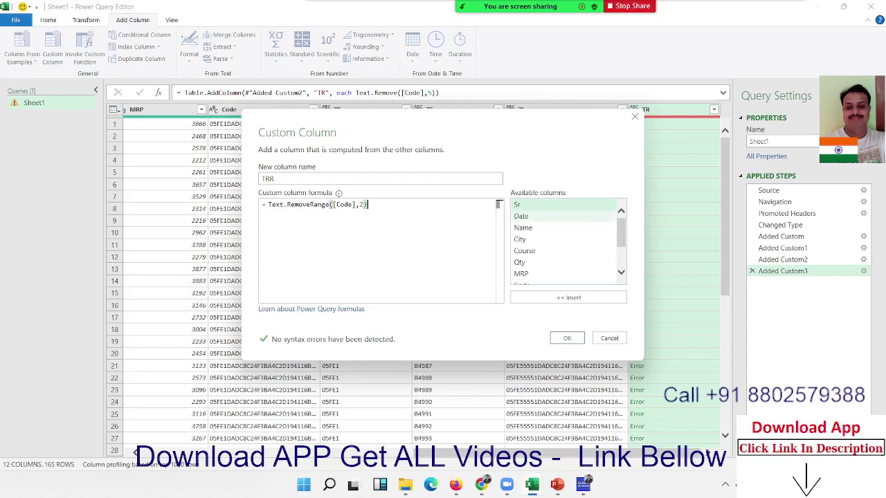
click(566, 337)
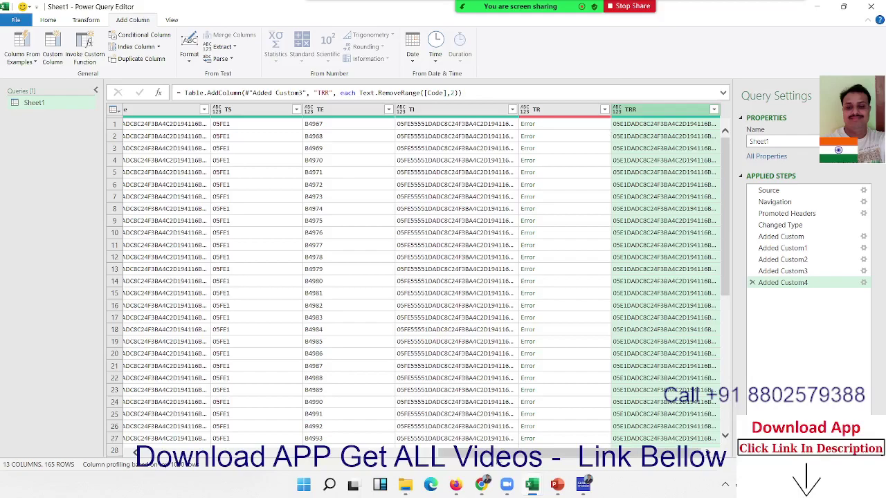
drag(498, 461, 469, 467)
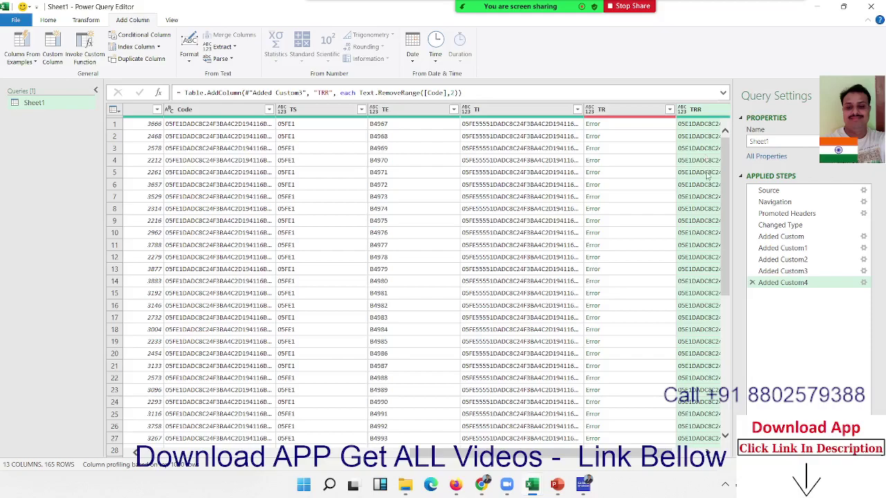
drag(608, 455, 312, 424)
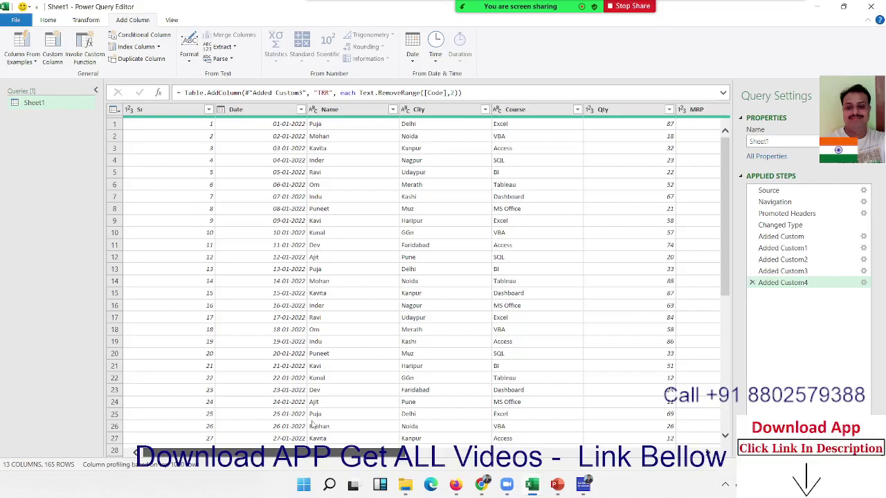
drag(312, 425, 521, 440)
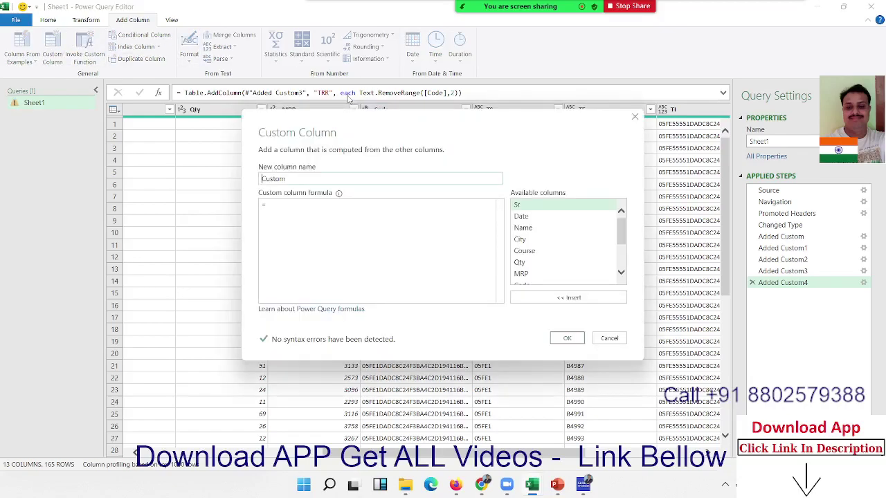
Step: Name the column TRPL and start its formula with Text.Replace
double_click(280, 180)
text(TRP)
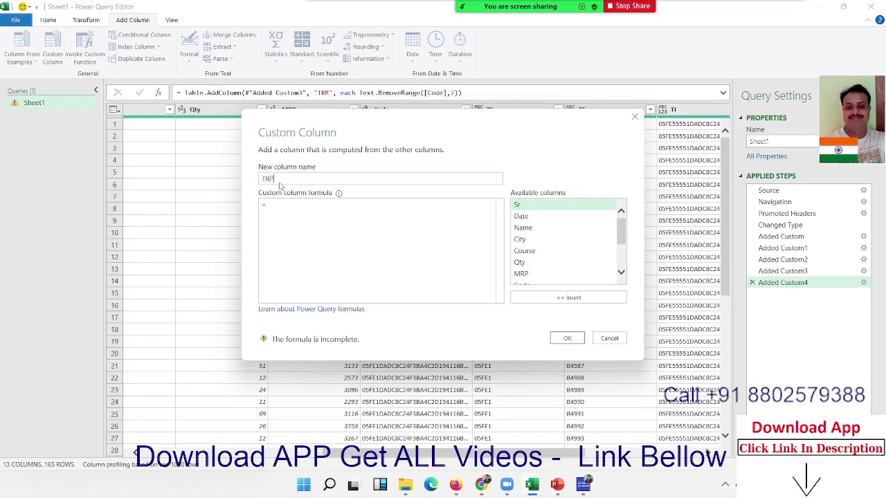
text(L)
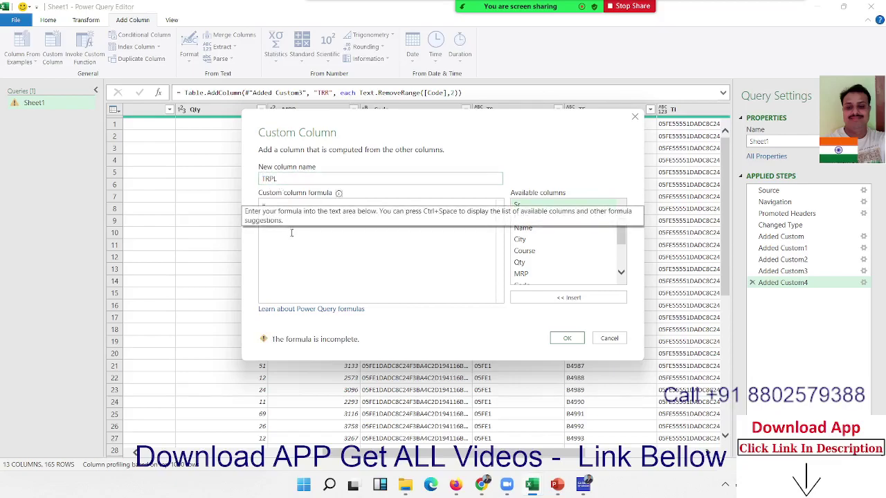
click(287, 229)
text(tex)
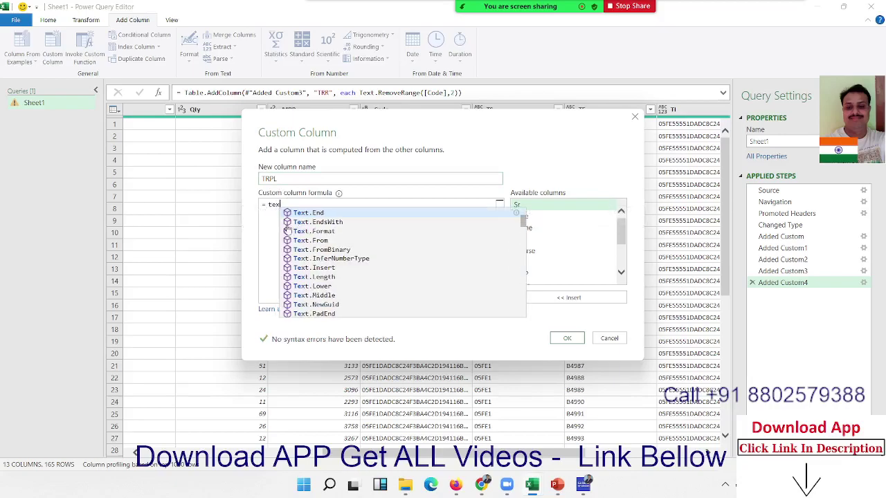
key(Down)
key(Down)
key(Down)
key(Down)
key(Down)
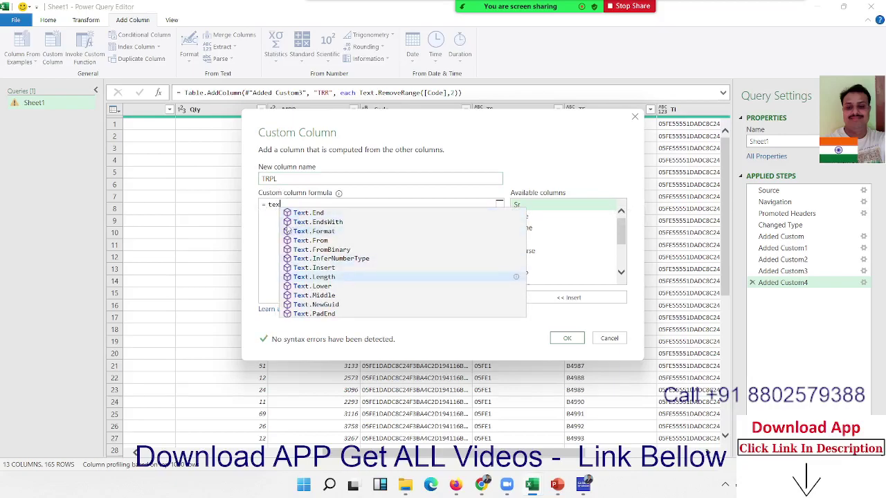
key(Down)
key(Down)
key(Down)
key(Down)
key(Down)
key(Down)
key(Down)
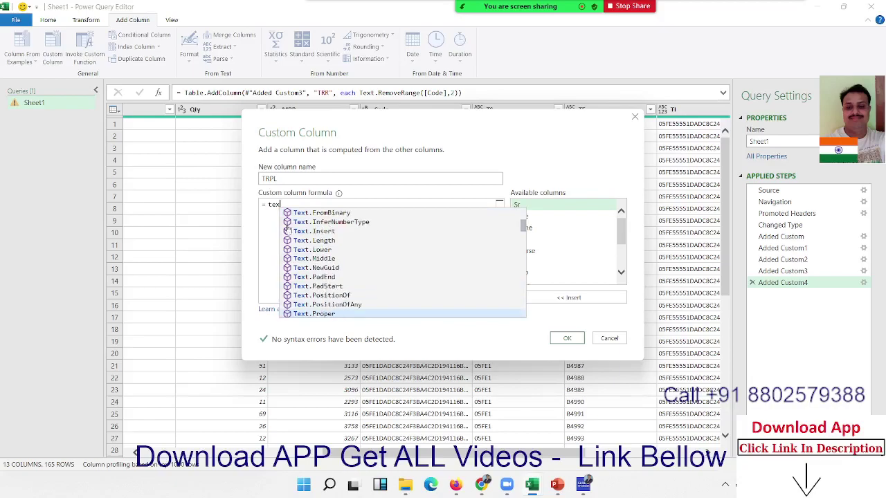
key(Down)
key(Down)
key(Down)
key(Down)
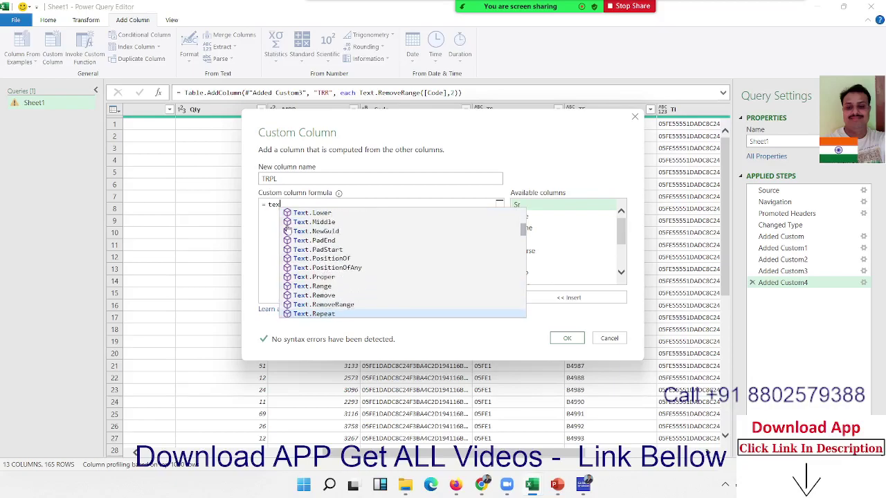
key(Down)
key(Tab)
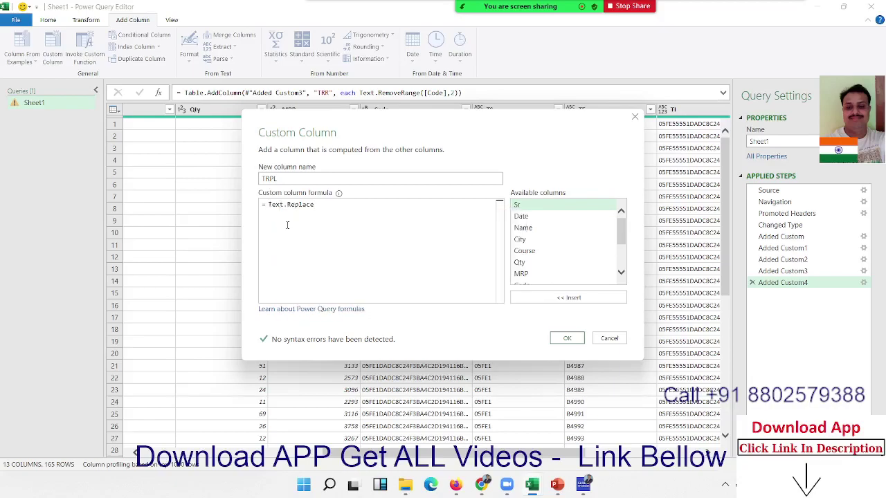
Step: Complete Text.Replace([Code],"8","80") and confirm the TRPL column
text(()
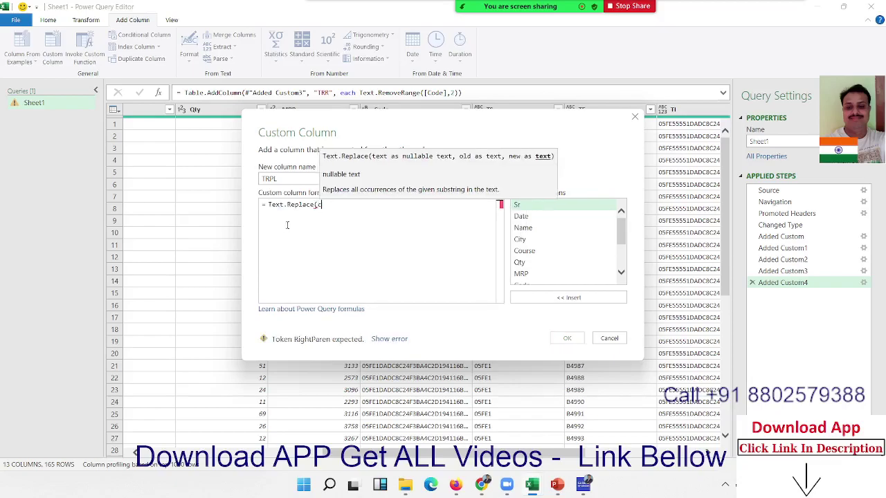
text(cod)
key(Tab)
text(,)
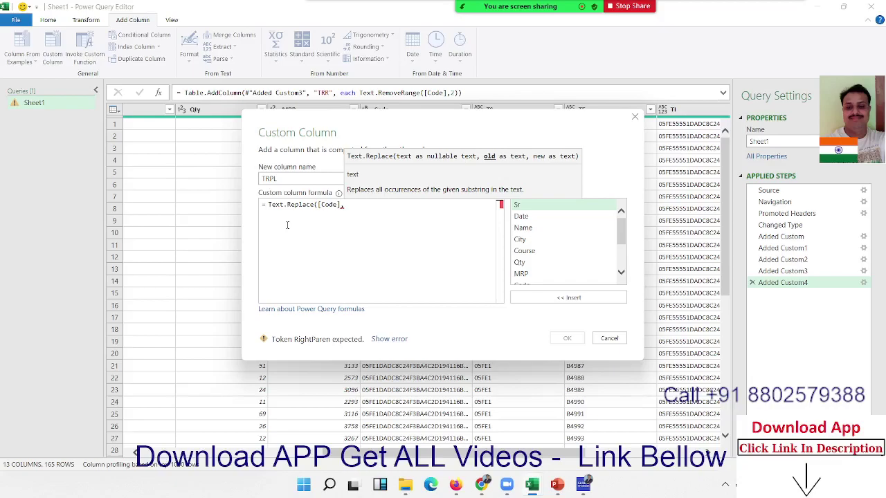
text("8)
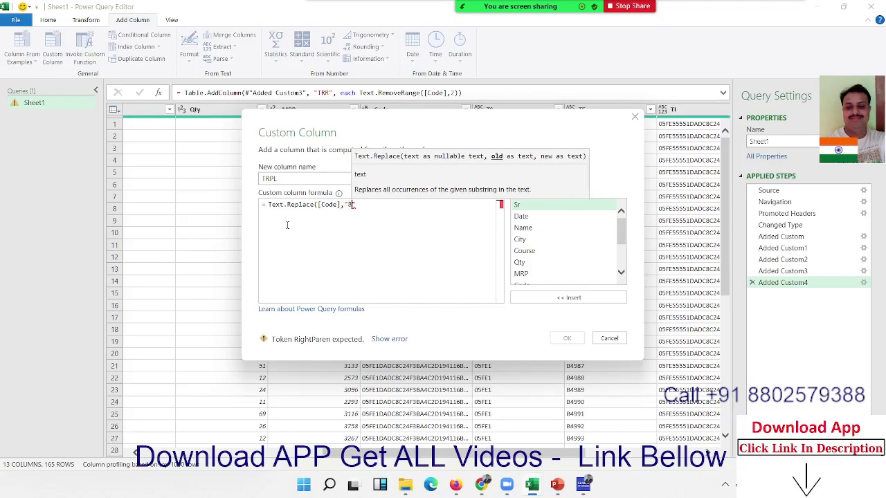
text(")
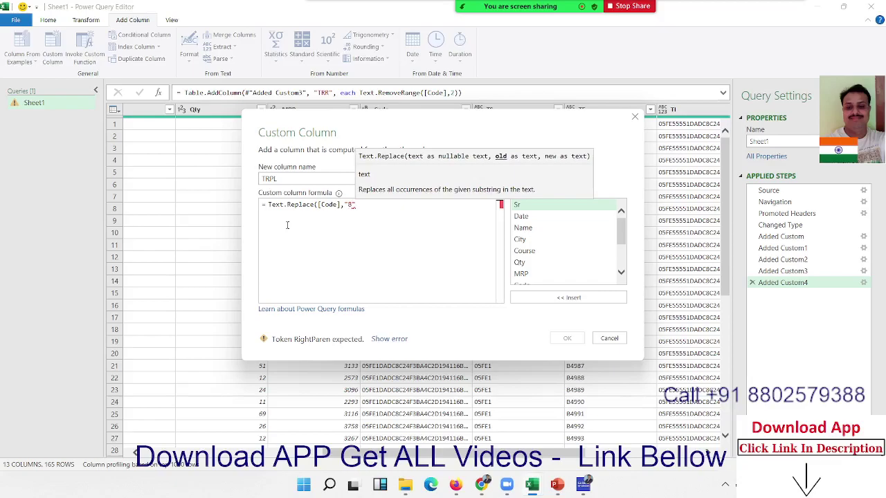
text(,"8)
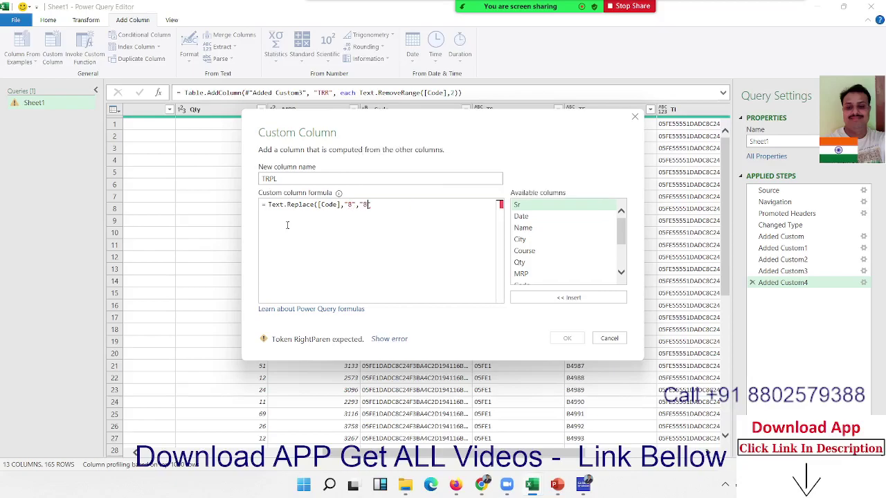
text(0")
text())
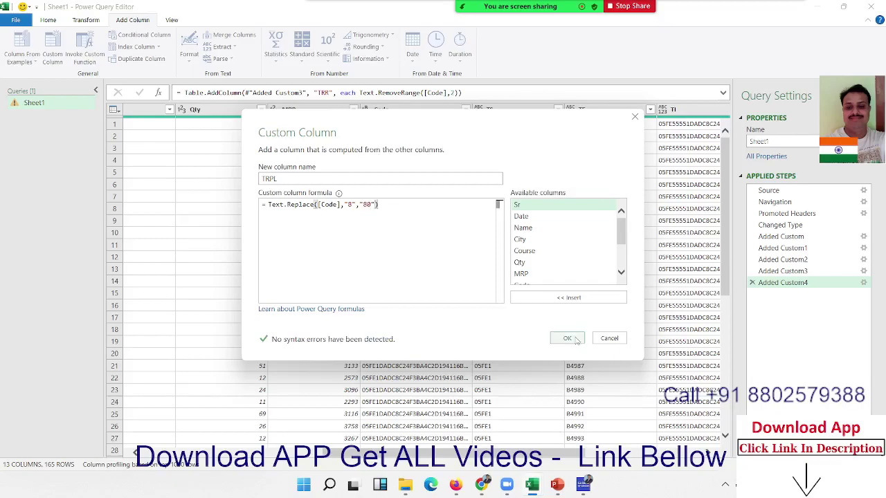
click(566, 338)
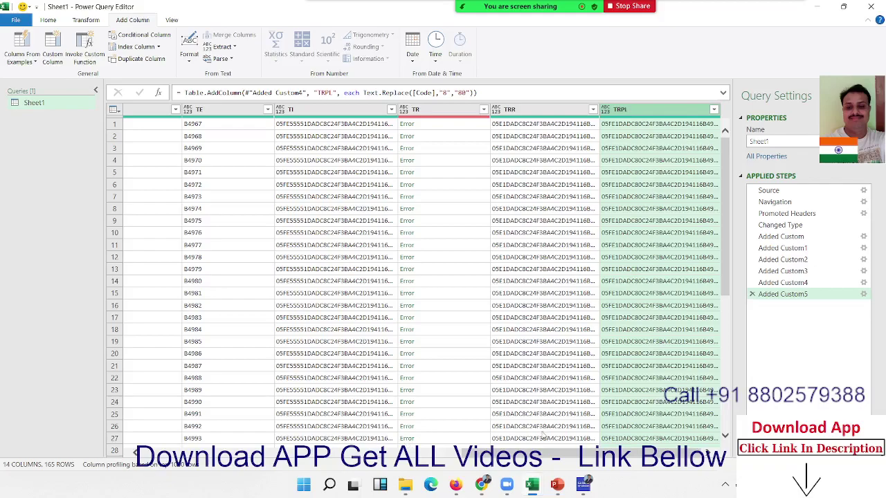
mouse_move(540, 456)
mouse_down()
mouse_move(176, 448)
mouse_move(385, 443)
mouse_up()
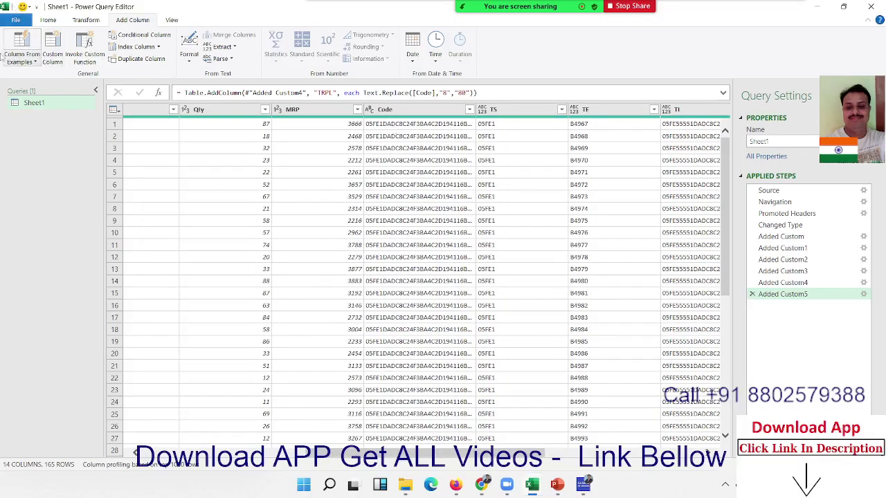
Step: Start a new custom column named TC
click(54, 52)
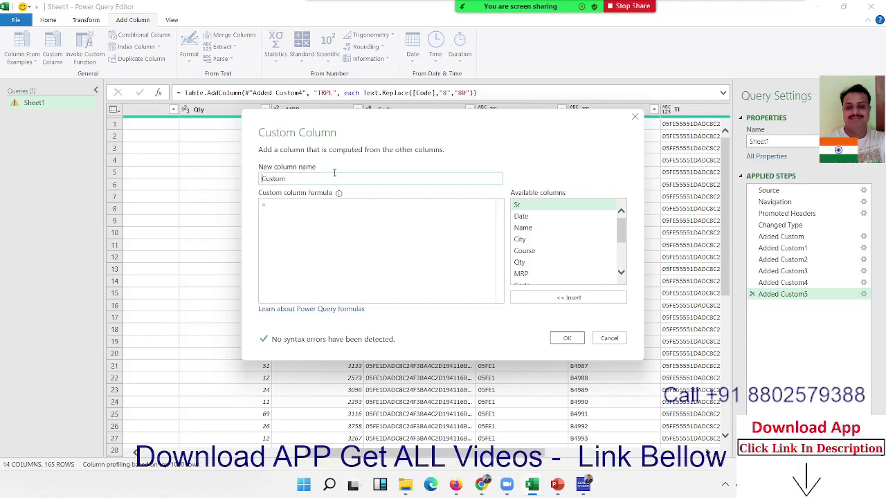
text(T)
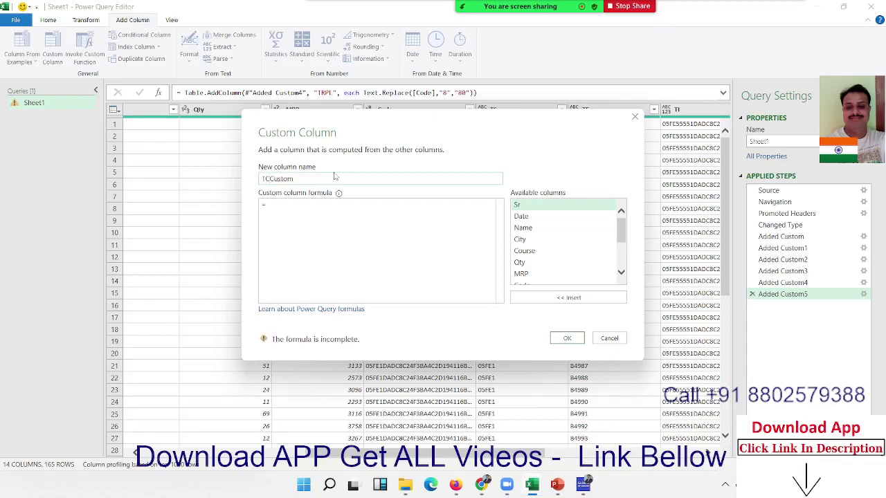
key(shift+End)
text(C)
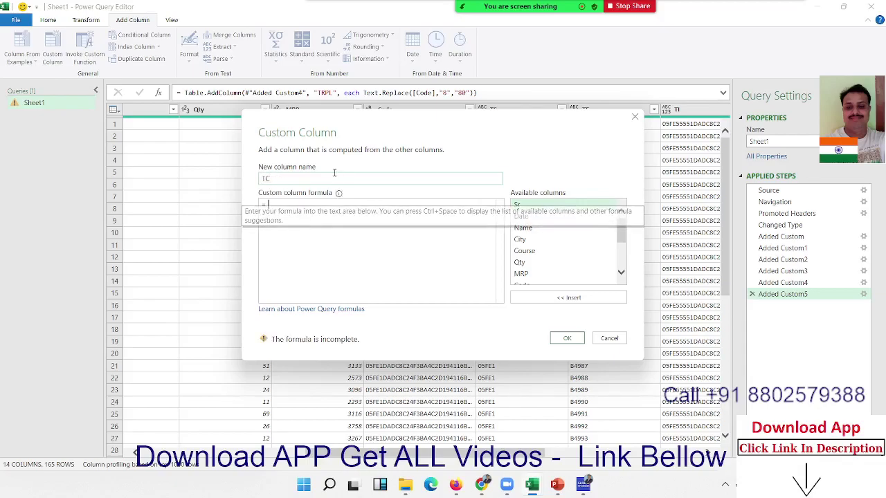
key(Tab)
Step: Insert the Text.Contains function, removing the duplicated text prefix
text(te)
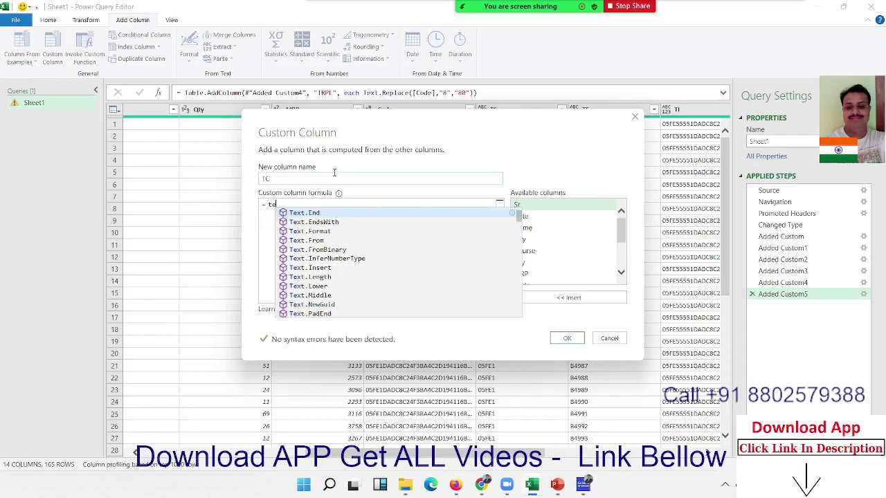
text(xt.c)
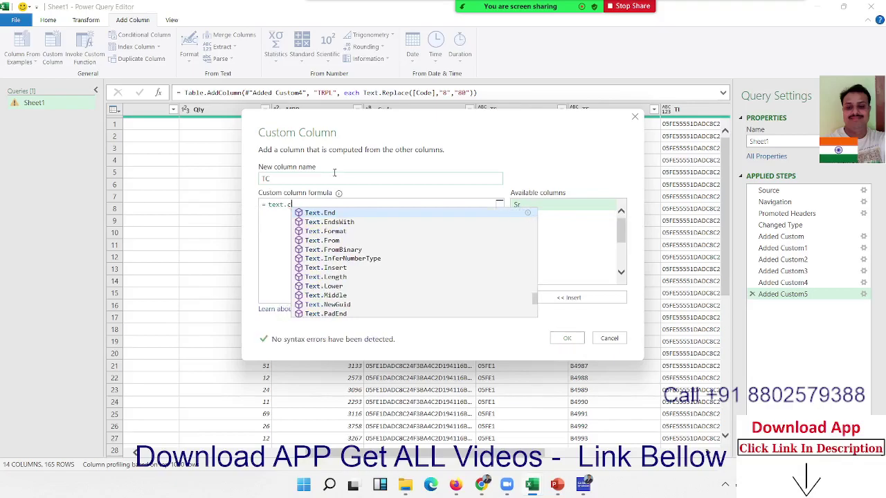
key(BackSpace)
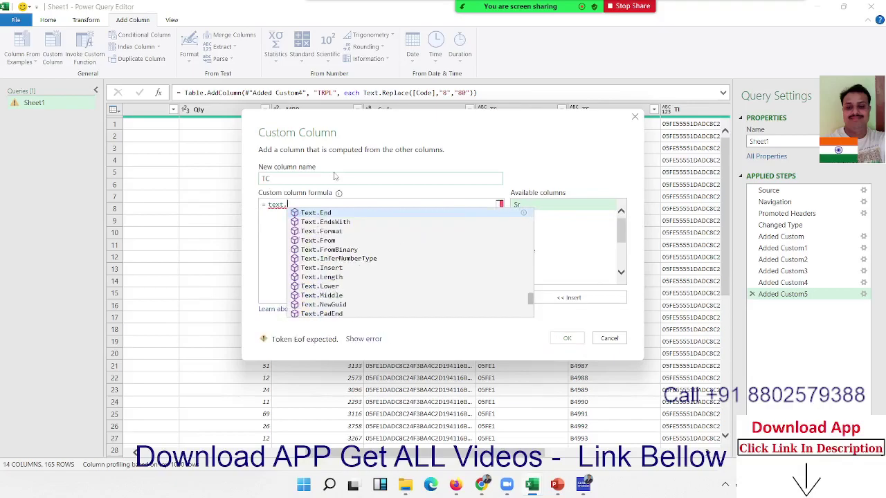
key(Up)
key(Up)
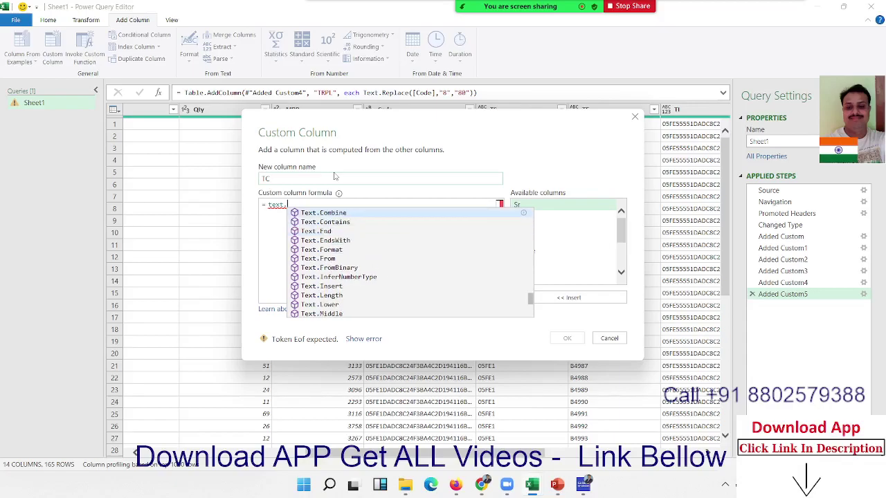
key(Down)
key(Tab)
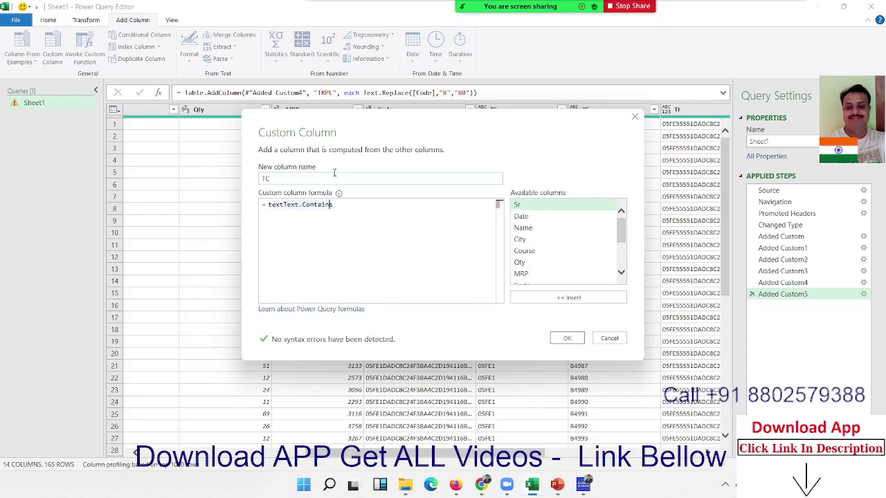
key(Left)
key(Left)
key(Left)
key(Left)
key(Left)
key(Left)
key(BackSpace)
key(BackSpace)
key(BackSpace)
key(Right)
key(Right)
key(End)
Step: Add the arguments so the formula reads Text.Contains([Code],"DC")
text(()
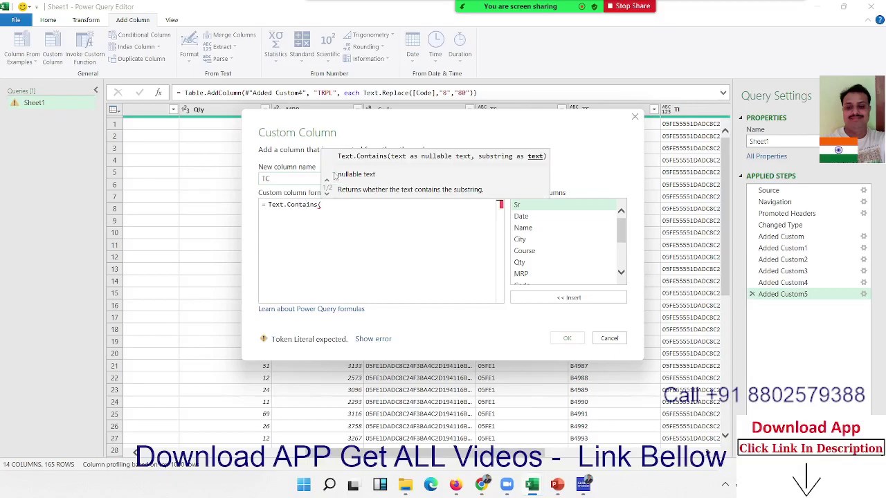
text([Co)
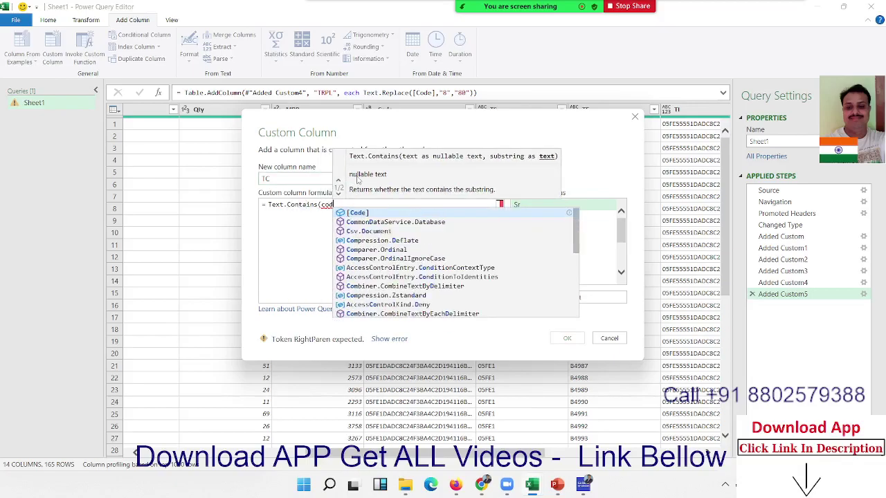
key(Tab)
text(,)
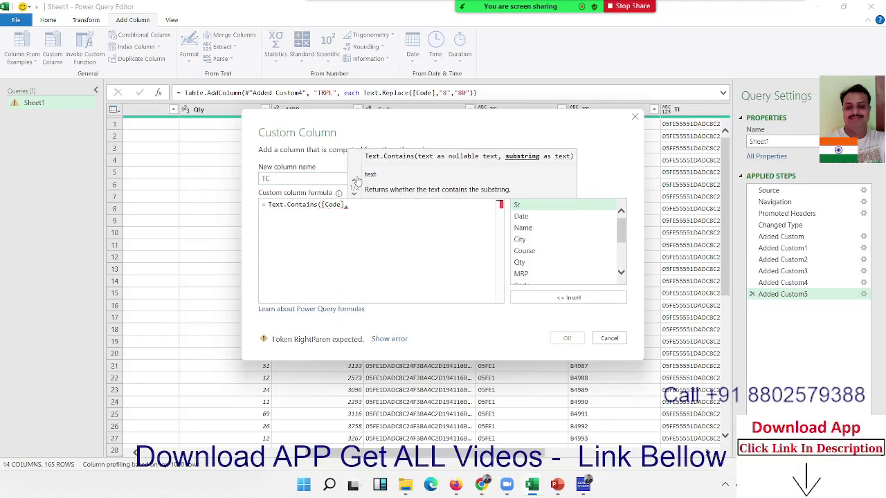
text(")
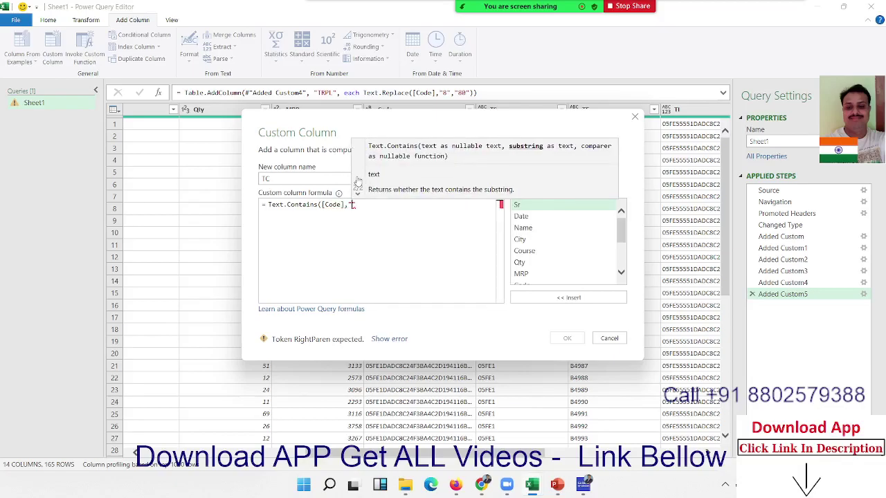
text(DC")
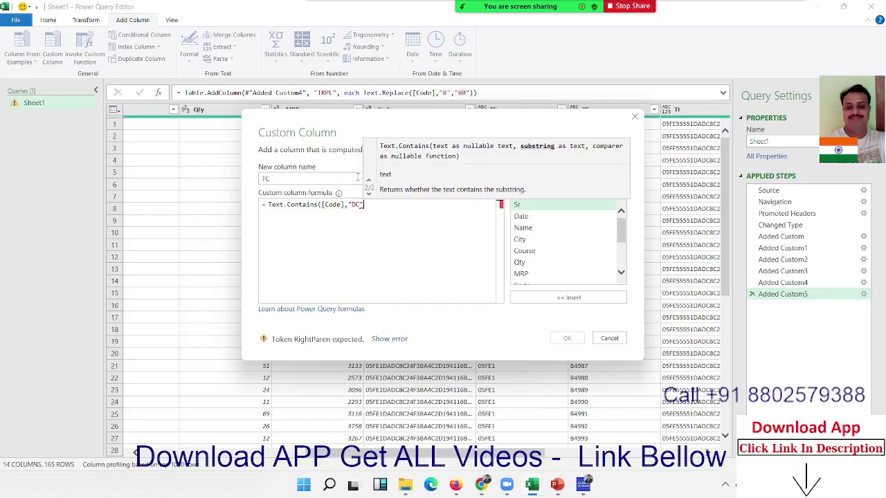
text())
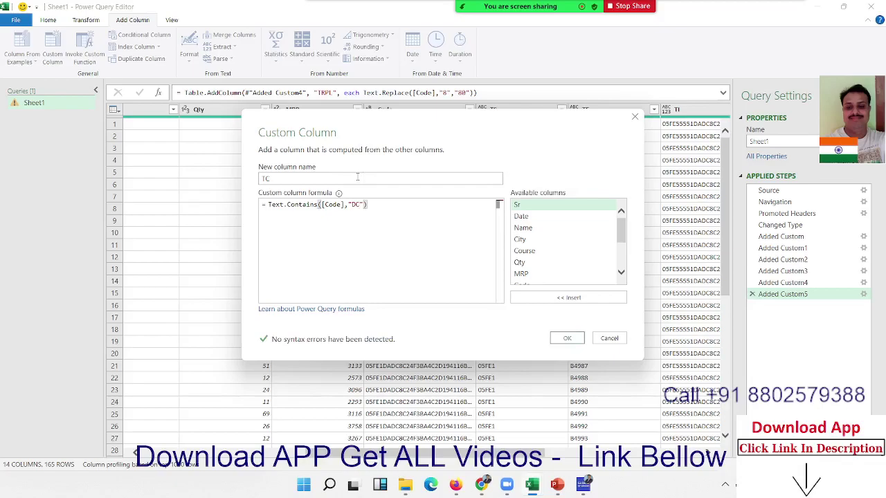
Step: Confirm the TC column, which shows TRUE for codes containing DC
click(561, 338)
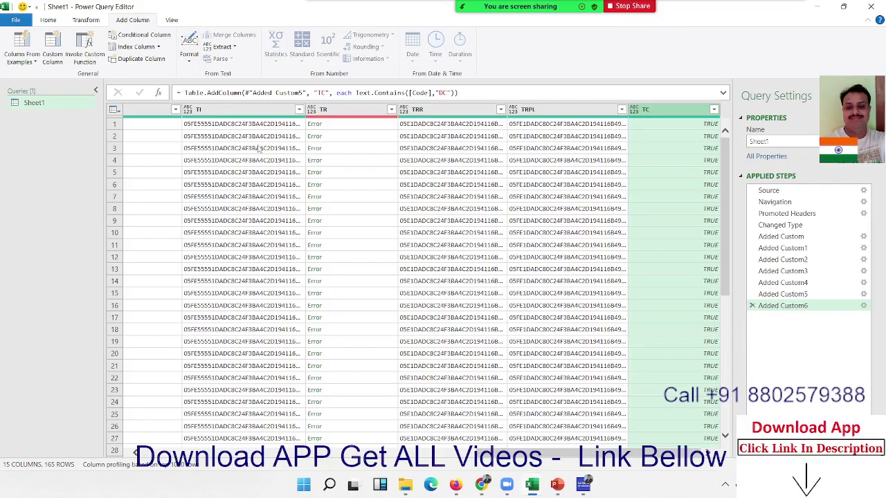
mouse_move(570, 5)
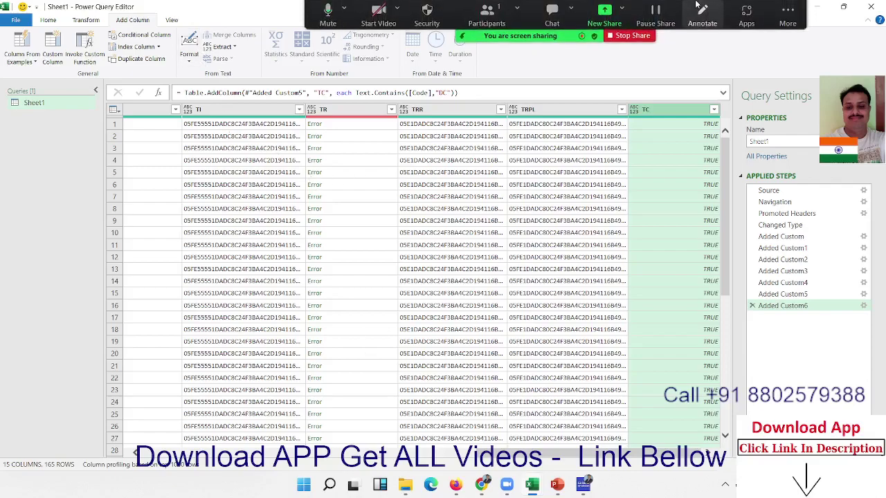
click(787, 15)
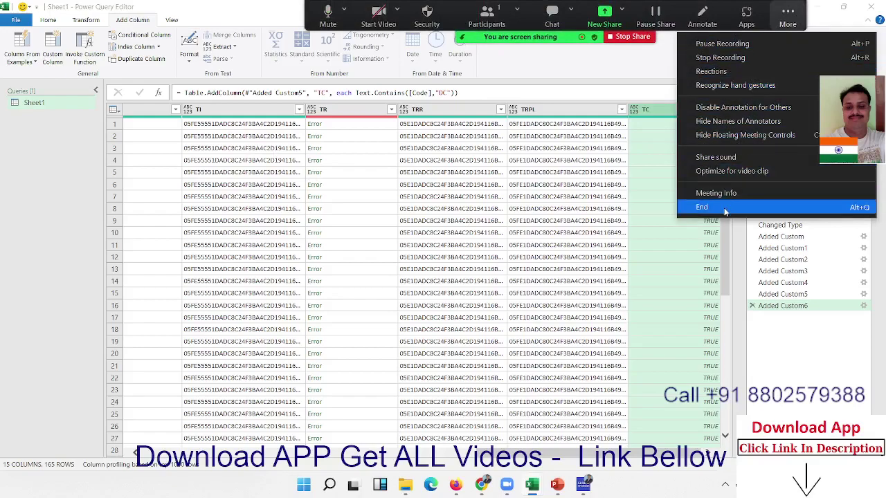
click(701, 206)
click(415, 207)
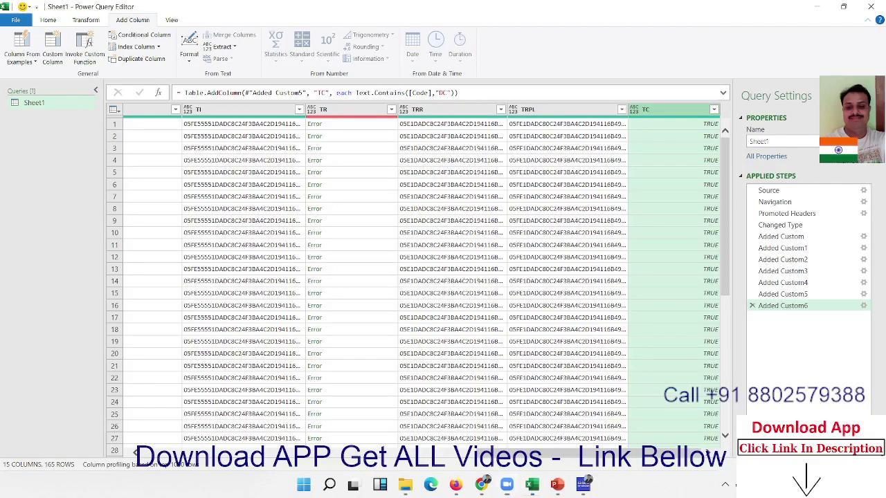